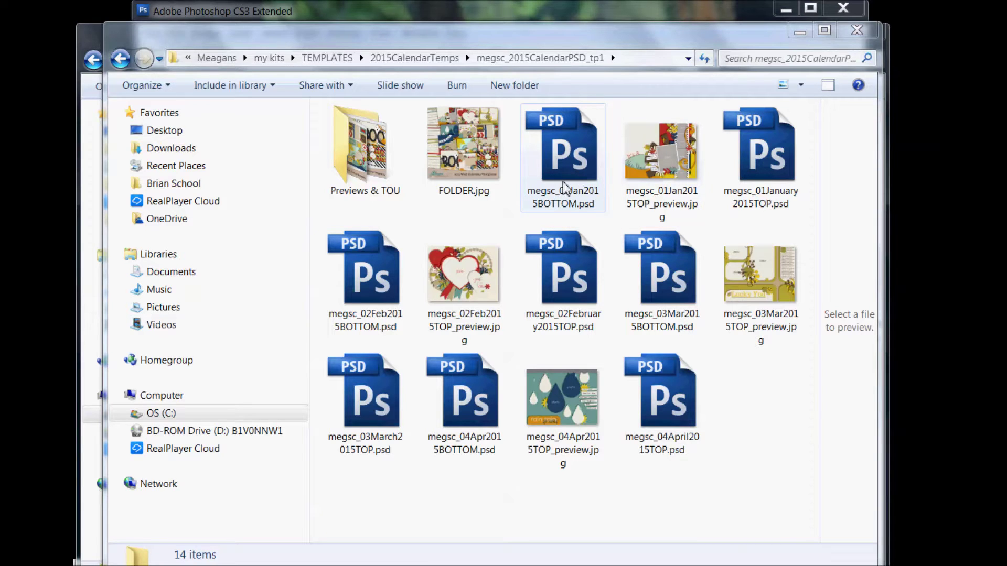
Open megsc_01Jan2015BOTTOM.psd from the 2015CalendarTemps folder in Photoshop, then close that document
{"action": "double_click", "coordinate": [563, 182]}
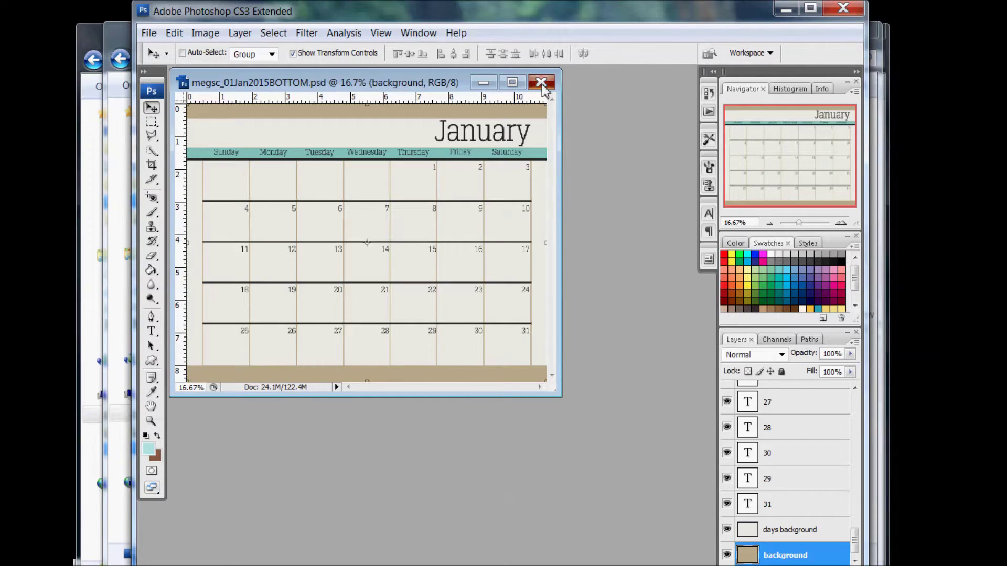
{"action": "left_click", "coordinate": [540, 82]}
Close the BOTTOM calendar, reposition the January TOP window, and select the large photo1 layer
{"action": "key", "text": "alt+F4"}
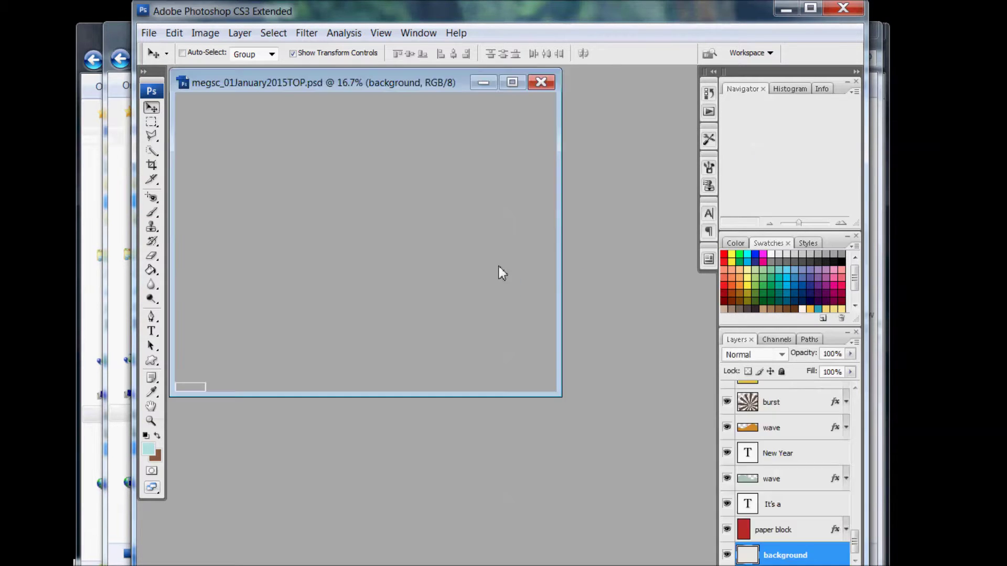
{"action": "left_click_drag", "start_coordinate": [414, 100], "coordinate": [453, 148]}
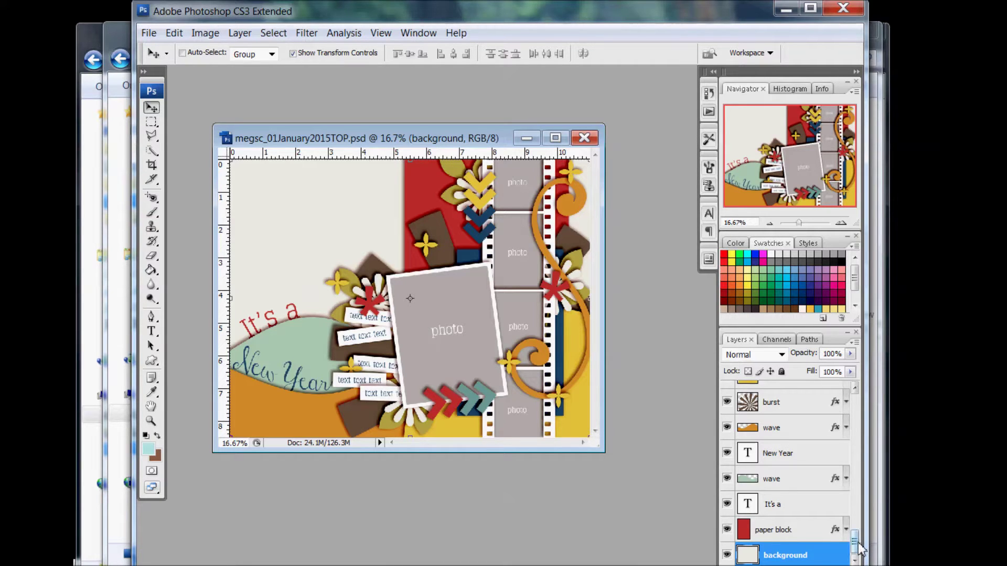
{"action": "mouse_move", "coordinate": [860, 547]}
{"action": "left_mouse_down"}
{"action": "mouse_move", "coordinate": [855, 482]}
{"action": "mouse_move", "coordinate": [871, 409]}
{"action": "mouse_move", "coordinate": [860, 557]}
{"action": "left_mouse_up"}
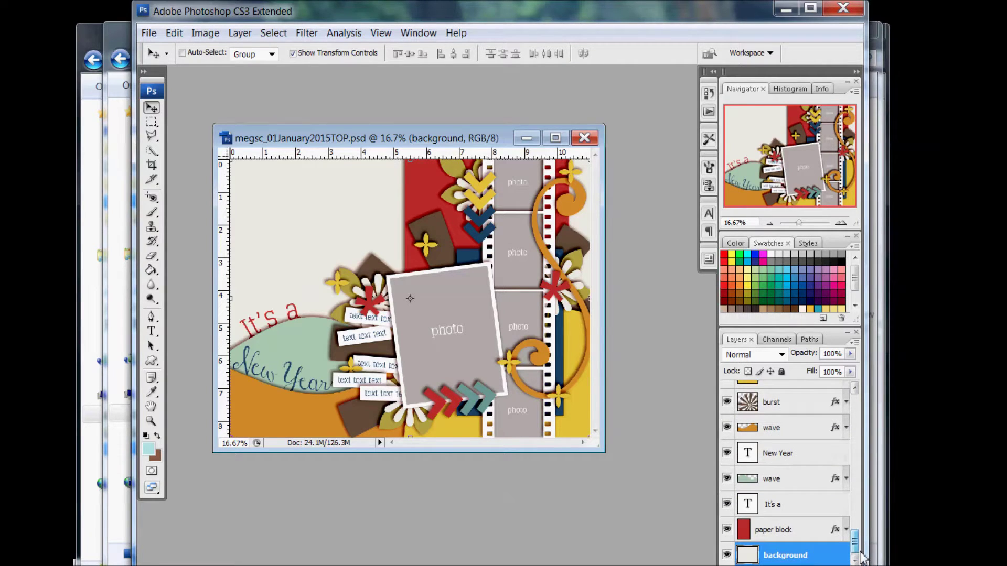
{"action": "left_click", "coordinate": [454, 359], "text": "ctrl"}
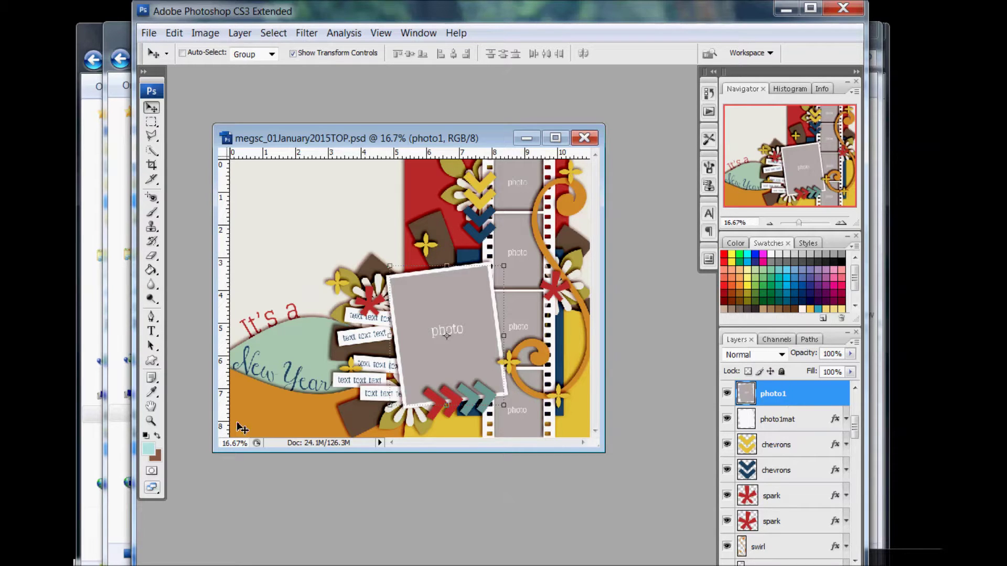
{"action": "left_click", "coordinate": [122, 38]}
Open the bride photo DSC_0048.JPG from the 2005 folder in Photoshop and position its window
{"action": "left_click", "coordinate": [86, 38]}
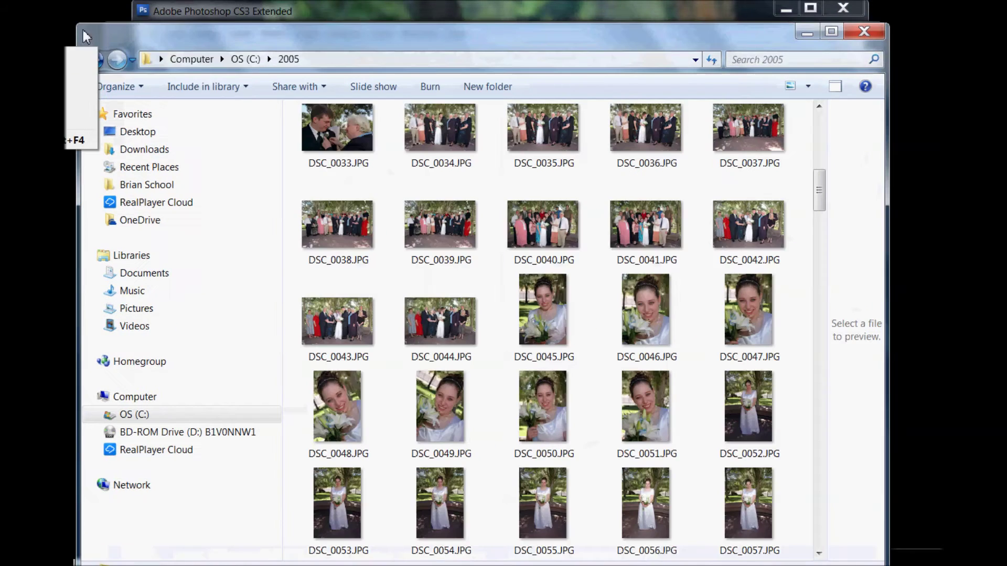
{"action": "left_click", "coordinate": [565, 321]}
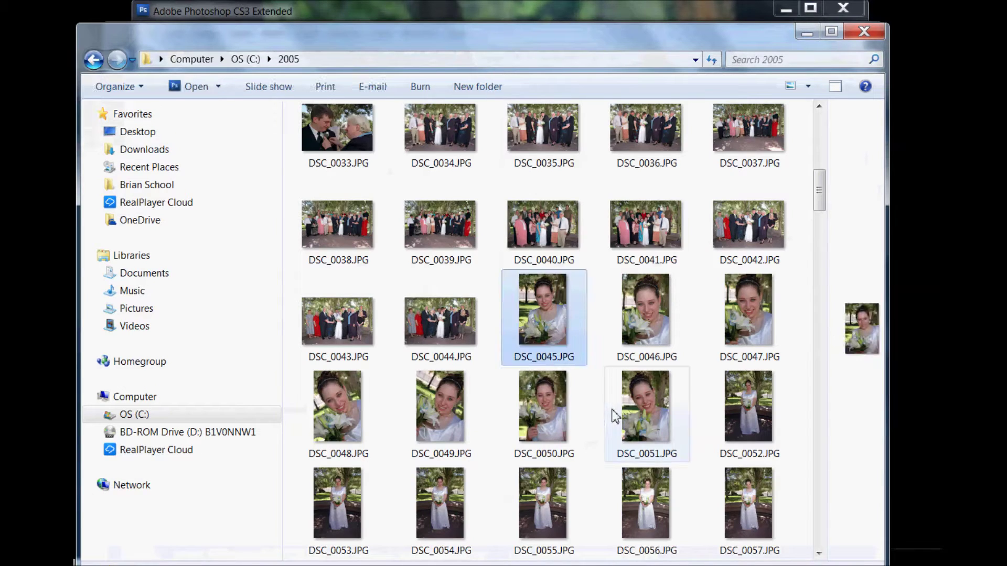
{"action": "double_click", "coordinate": [352, 426]}
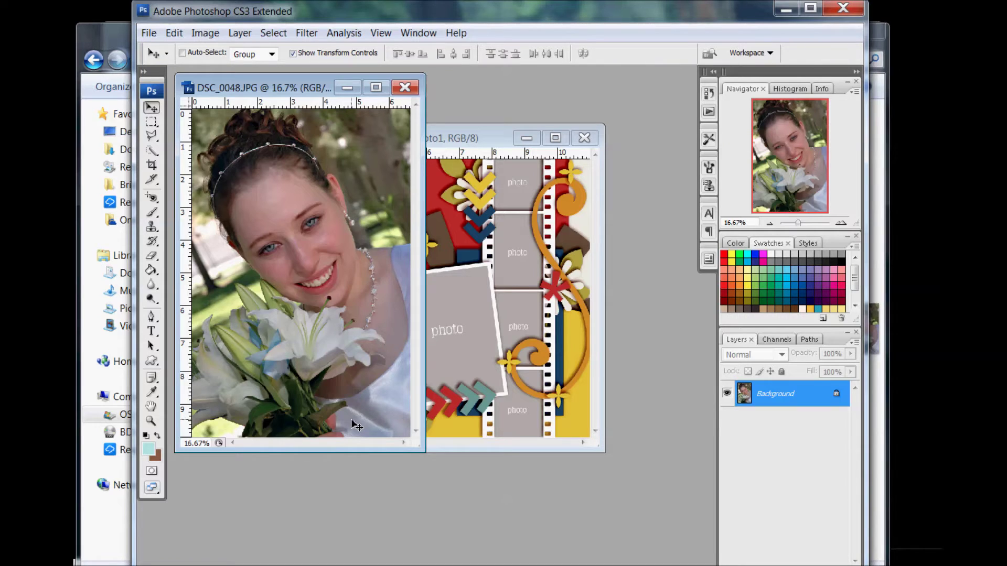
{"action": "left_click", "coordinate": [120, 551]}
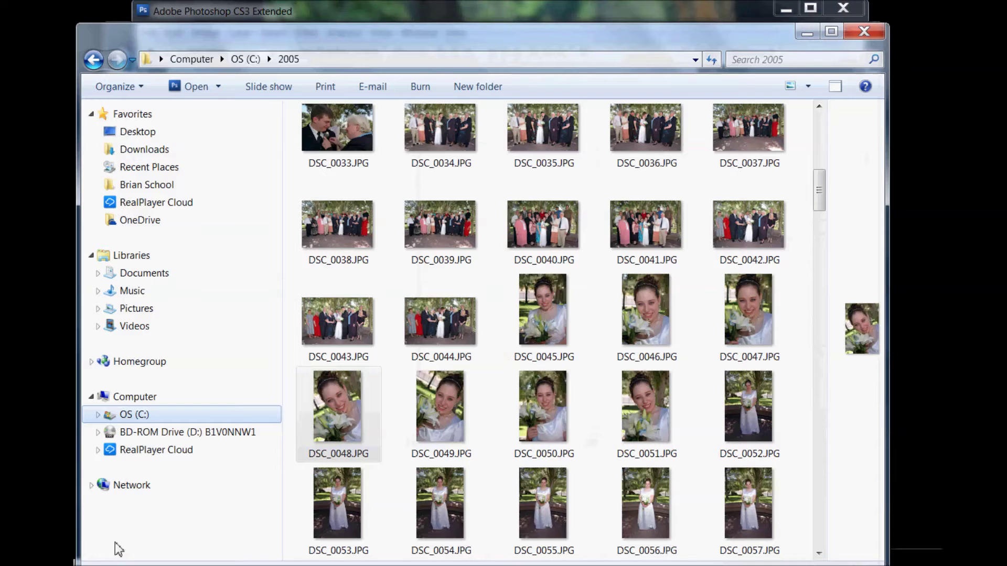
{"action": "right_click", "coordinate": [368, 426]}
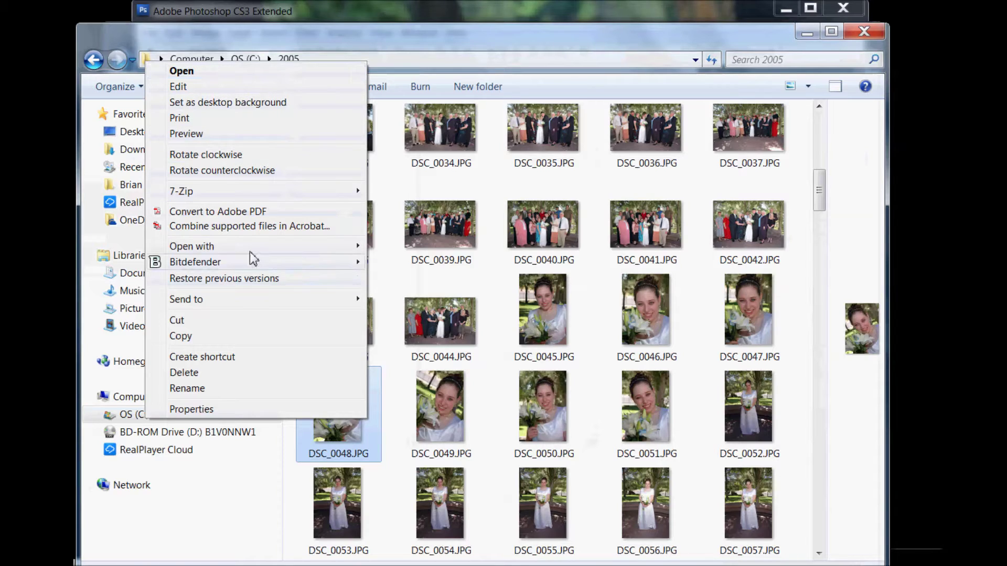
{"action": "mouse_move", "coordinate": [256, 244]}
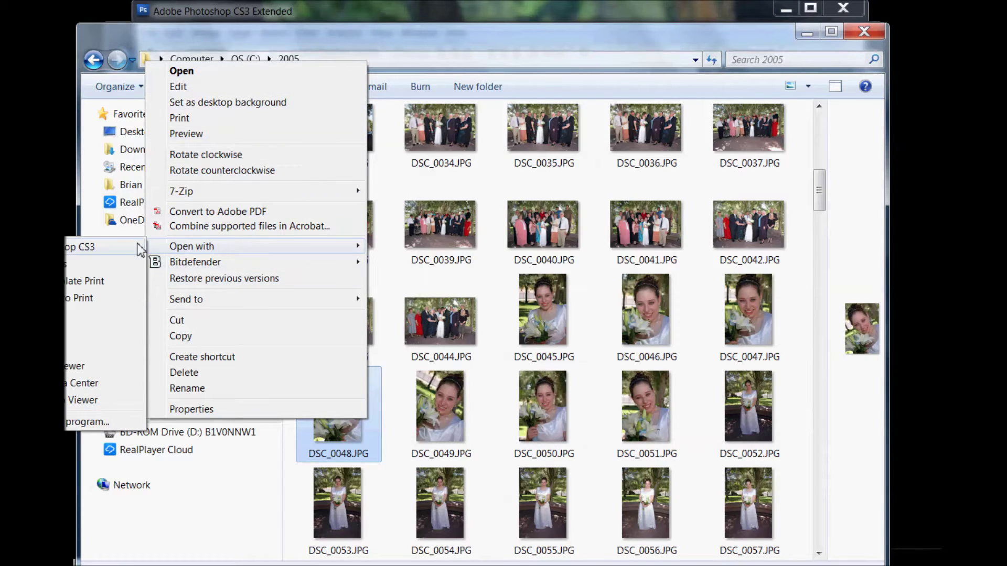
{"action": "left_click", "coordinate": [402, 379]}
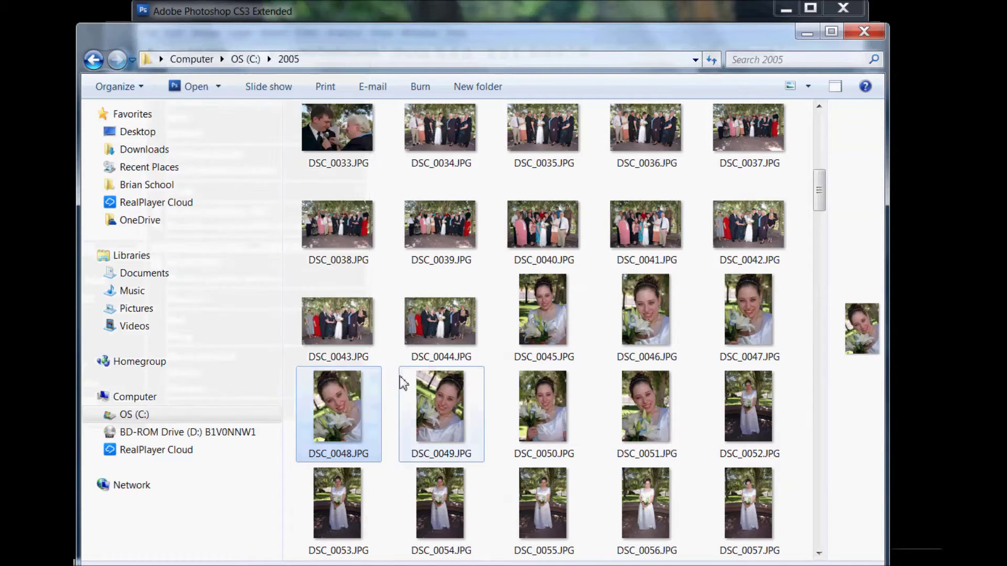
{"action": "left_click", "coordinate": [383, 10]}
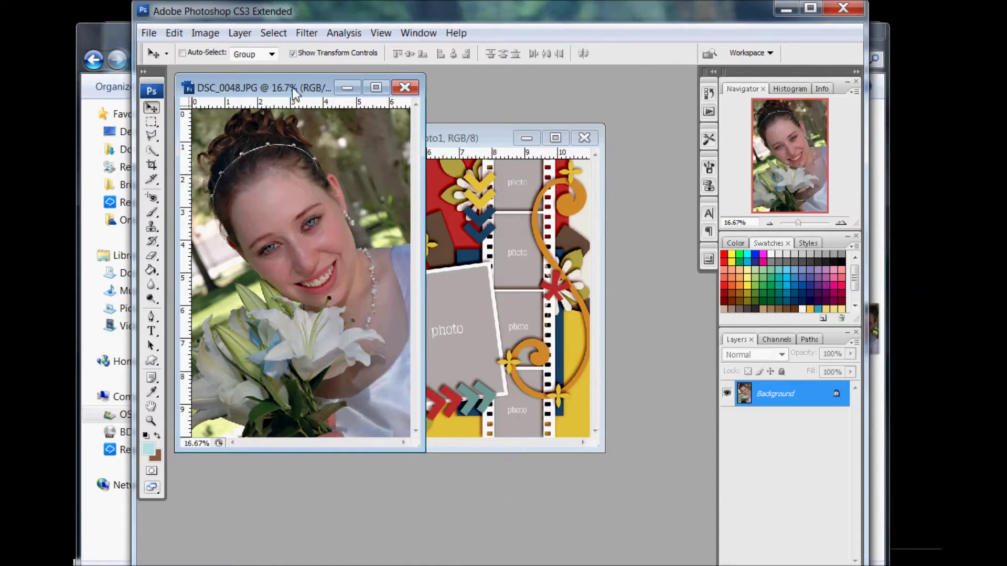
{"action": "left_click_drag", "start_coordinate": [290, 93], "coordinate": [286, 156]}
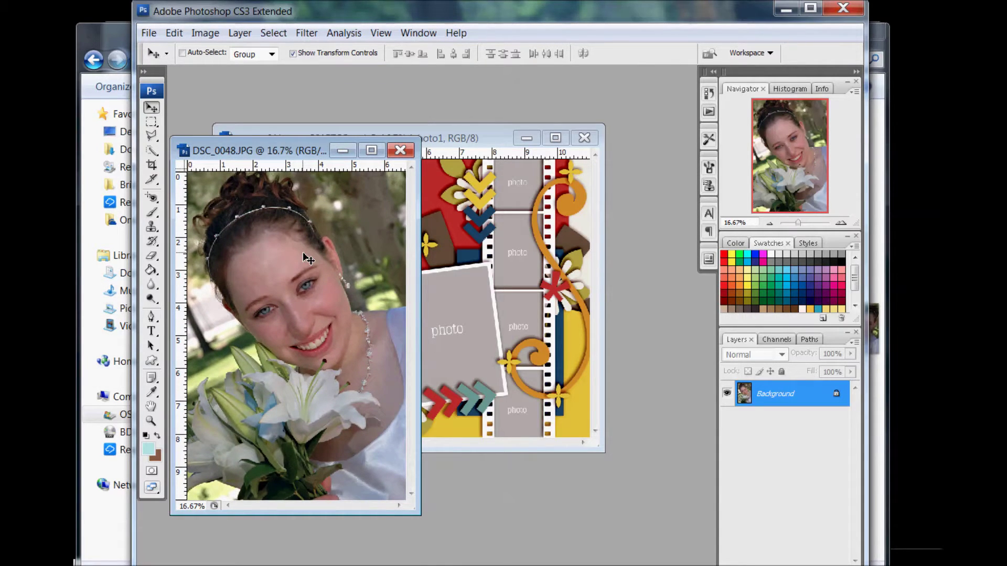
Drag the bride photo into the January top layout as Layer 1, retrying after the locked-layer error
{"action": "left_click_drag", "start_coordinate": [308, 259], "coordinate": [430, 260]}
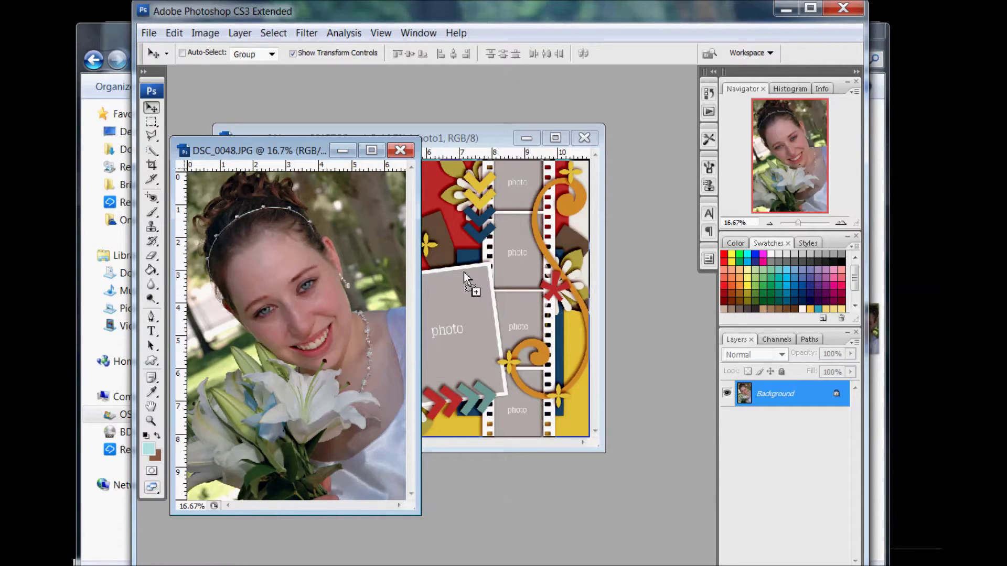
{"action": "left_click_drag", "start_coordinate": [464, 271], "coordinate": [374, 261]}
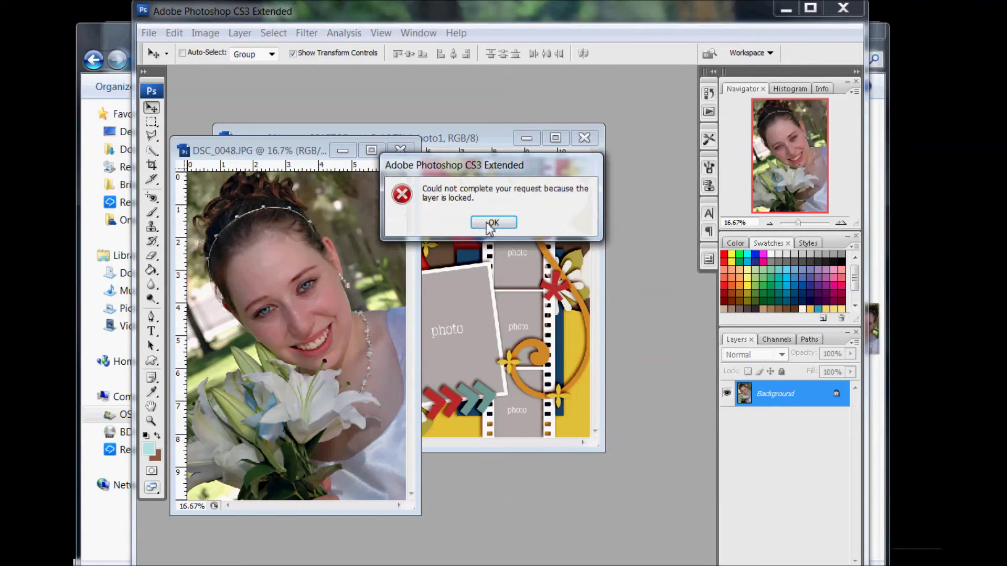
{"action": "left_click", "coordinate": [492, 223]}
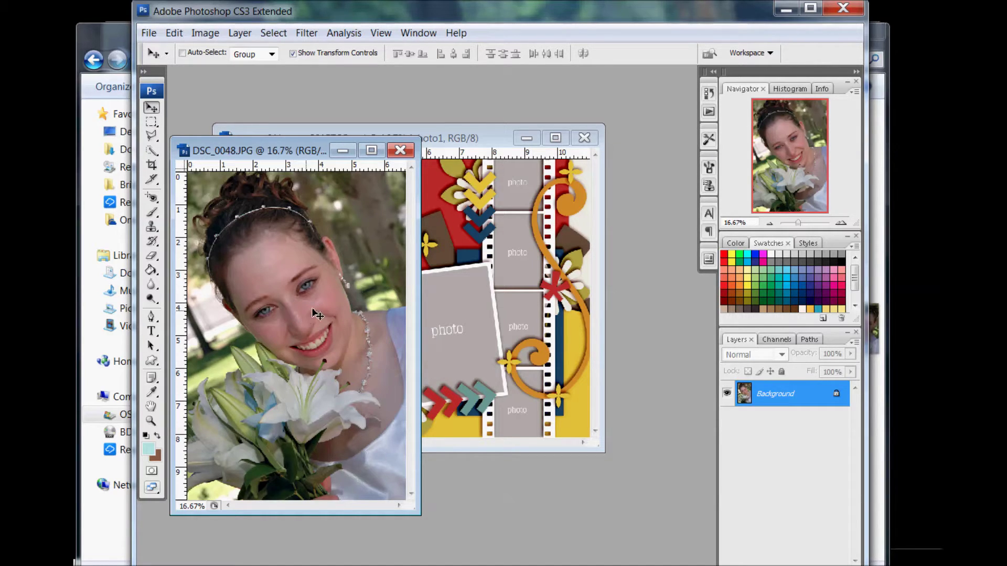
{"action": "left_click_drag", "start_coordinate": [331, 292], "coordinate": [439, 314]}
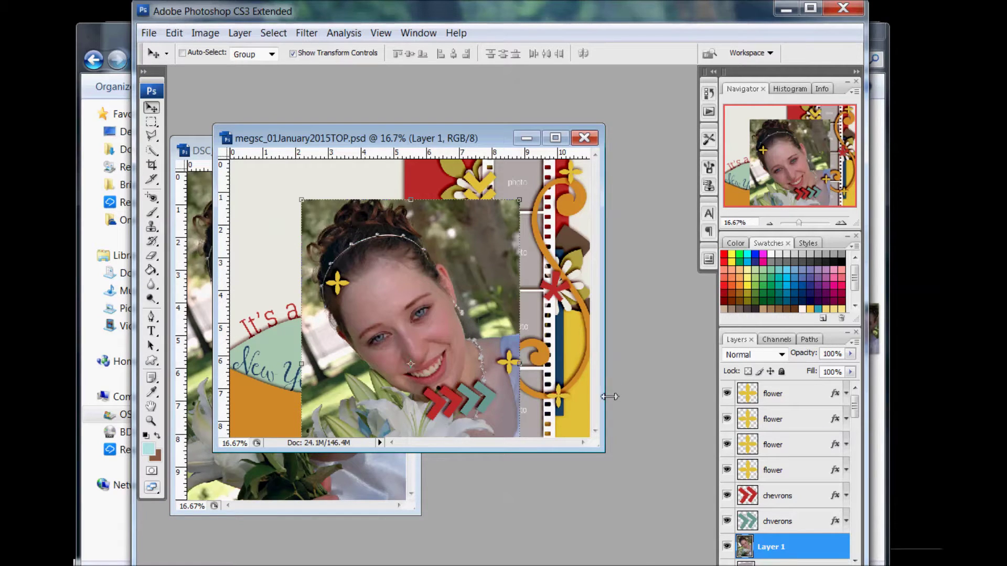
Enlarge the layout window and clip the bride photo (Layer 1) to the photo1 frame
{"action": "left_click_drag", "start_coordinate": [604, 451], "coordinate": [643, 498]}
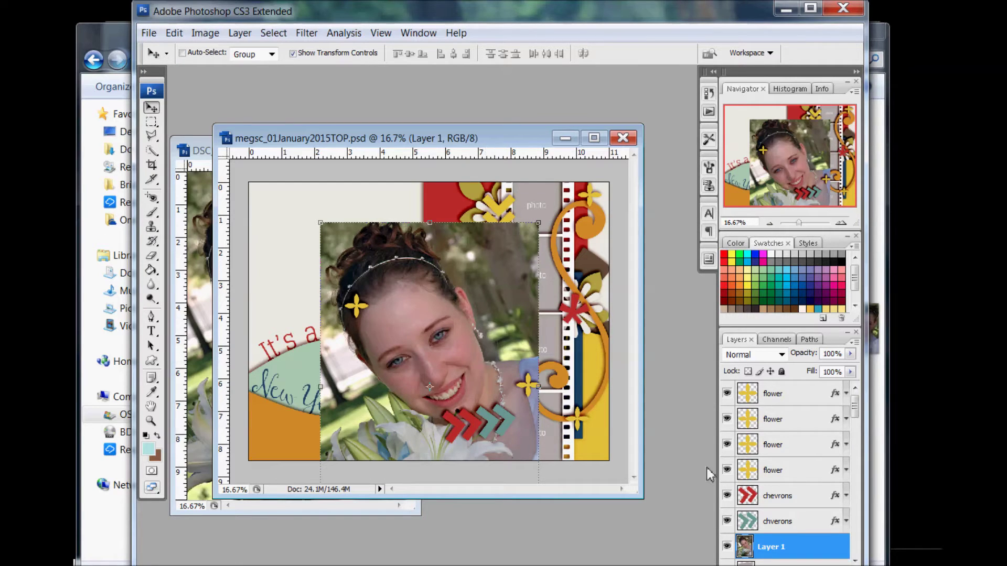
{"action": "scroll", "coordinate": [793, 480], "scroll_direction": "down", "scroll_amount": 1}
{"action": "scroll", "coordinate": [793, 478], "scroll_direction": "down", "scroll_amount": 2}
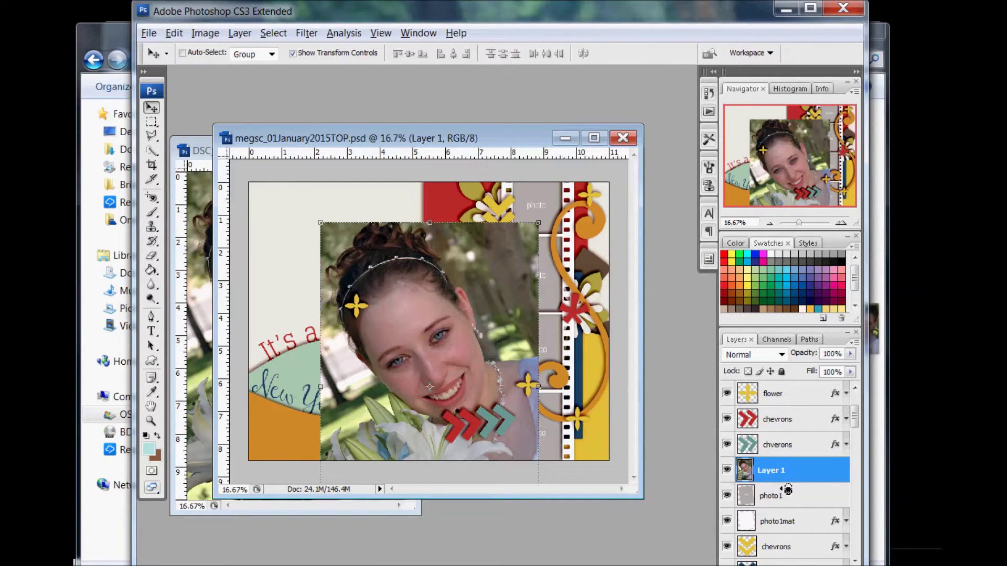
{"action": "left_click", "coordinate": [788, 490], "text": "alt"}
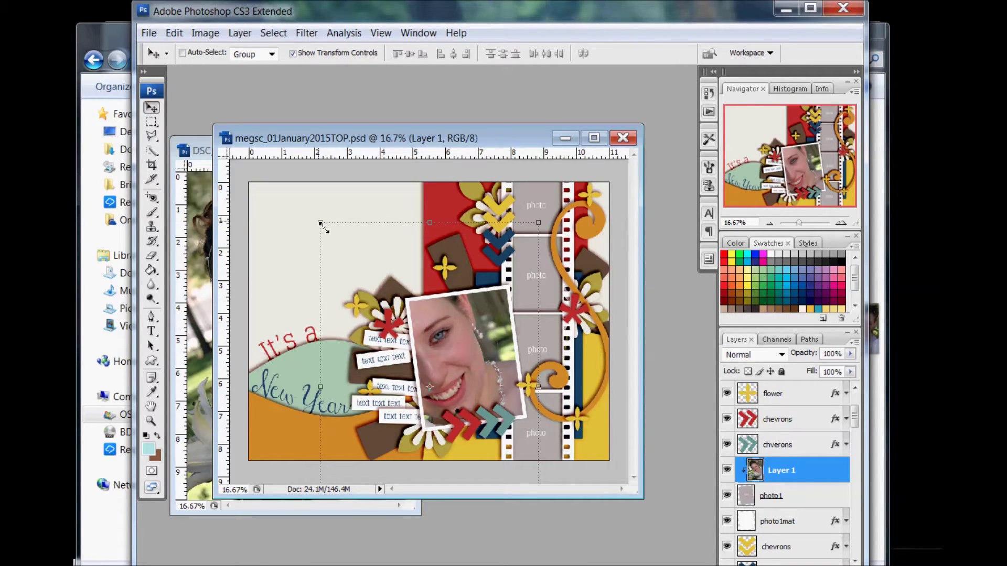
Scale the bride photo proportionally to 57.3% and rotate it -6.5° to fit the frame
{"action": "left_click", "coordinate": [320, 224]}
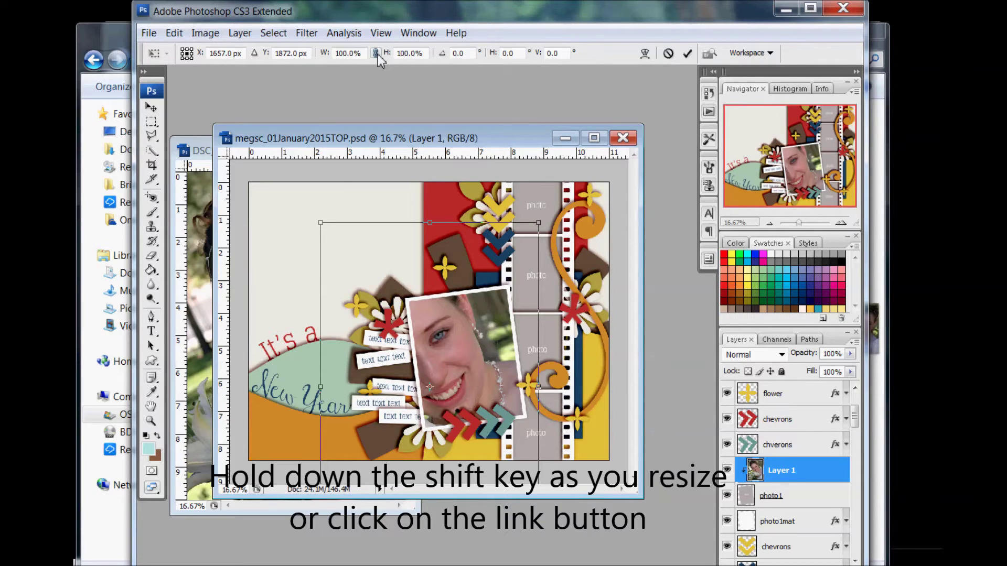
{"action": "left_click", "coordinate": [379, 57]}
{"action": "left_click_drag", "start_coordinate": [324, 224], "coordinate": [418, 328]}
{"action": "left_click_drag", "start_coordinate": [462, 377], "coordinate": [464, 336]}
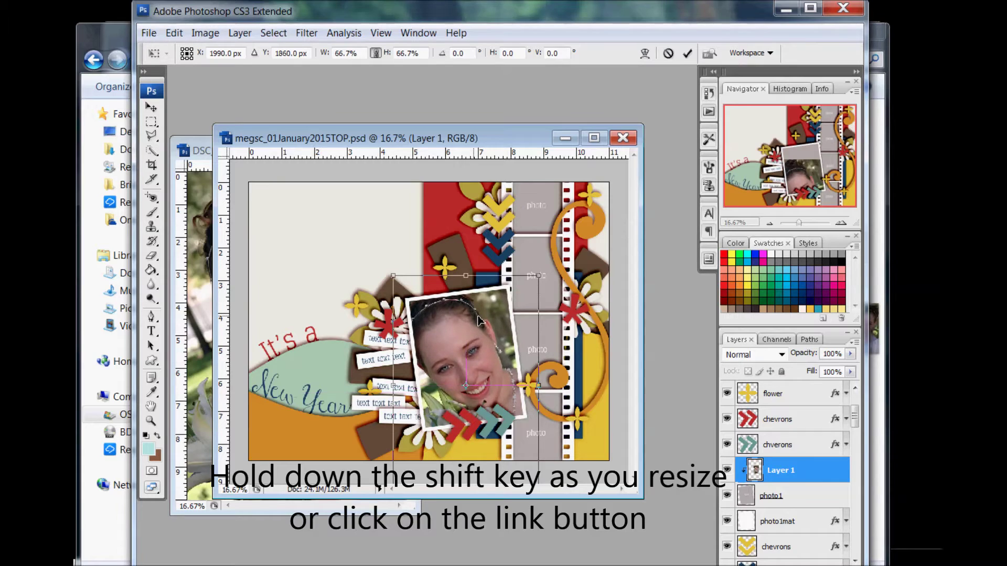
{"action": "left_click_drag", "start_coordinate": [550, 283], "coordinate": [512, 317]}
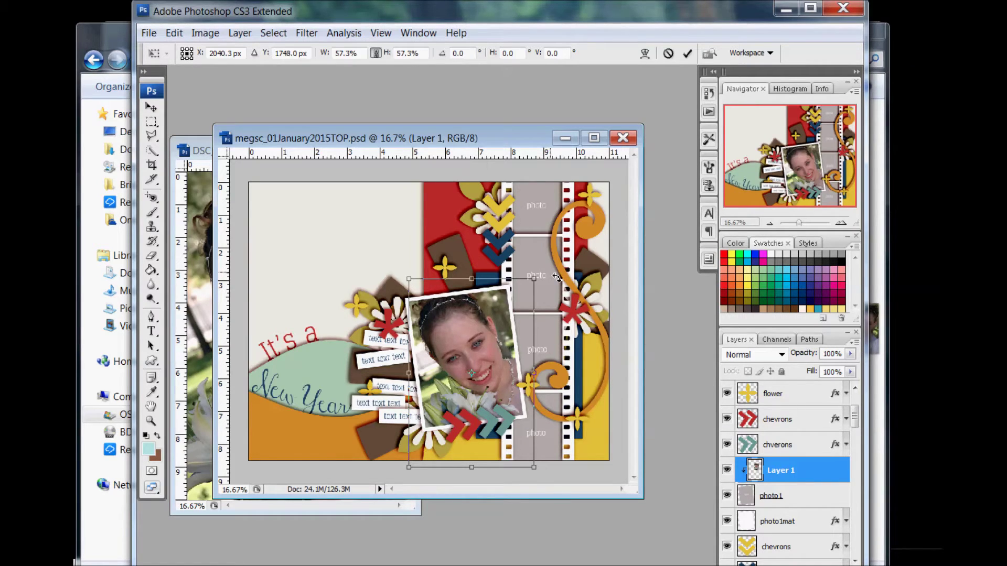
{"action": "left_click_drag", "start_coordinate": [557, 278], "coordinate": [546, 267]}
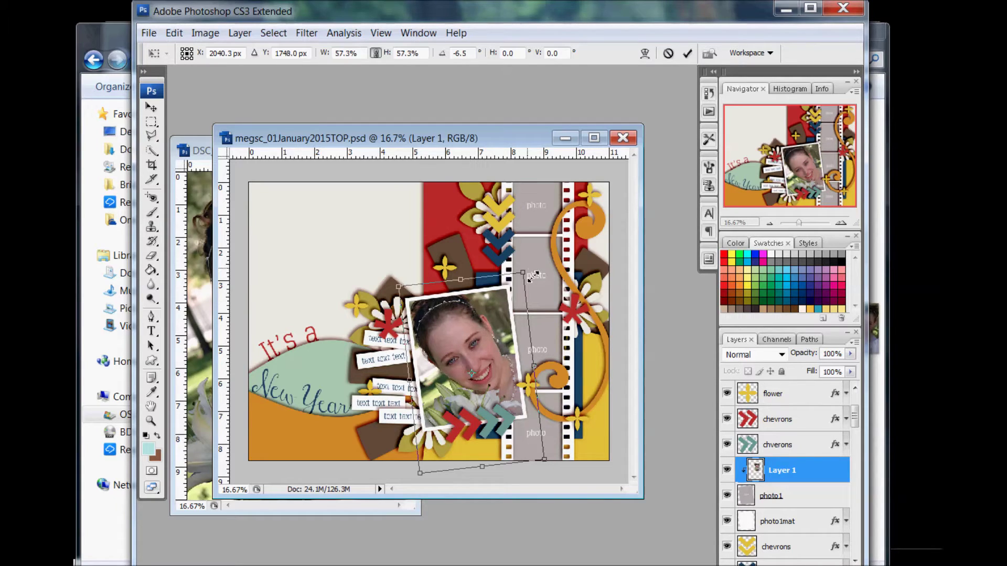
{"action": "left_click", "coordinate": [688, 53]}
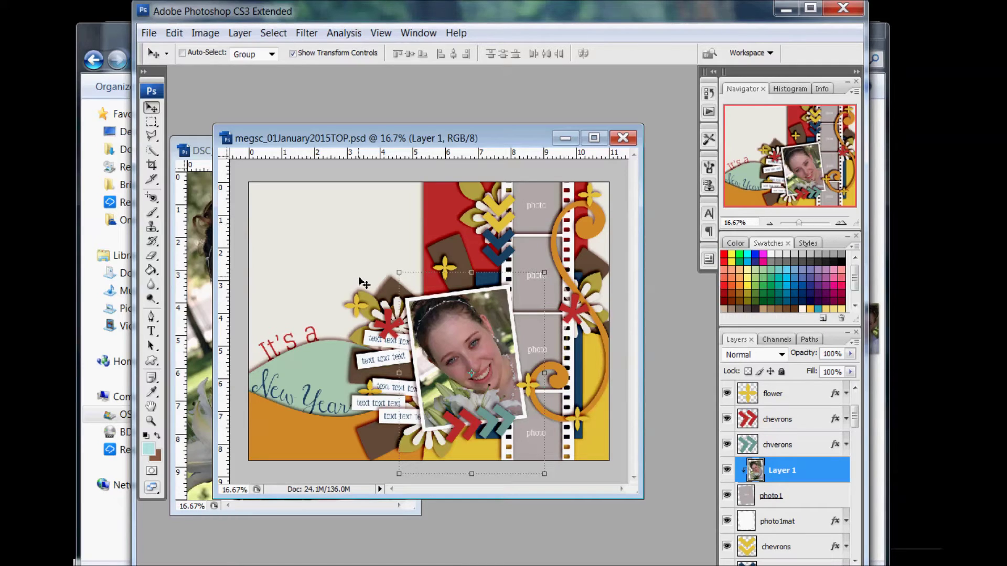
Select the layout's background layer in the Layers panel
{"action": "left_click", "coordinate": [336, 230], "text": "ctrl"}
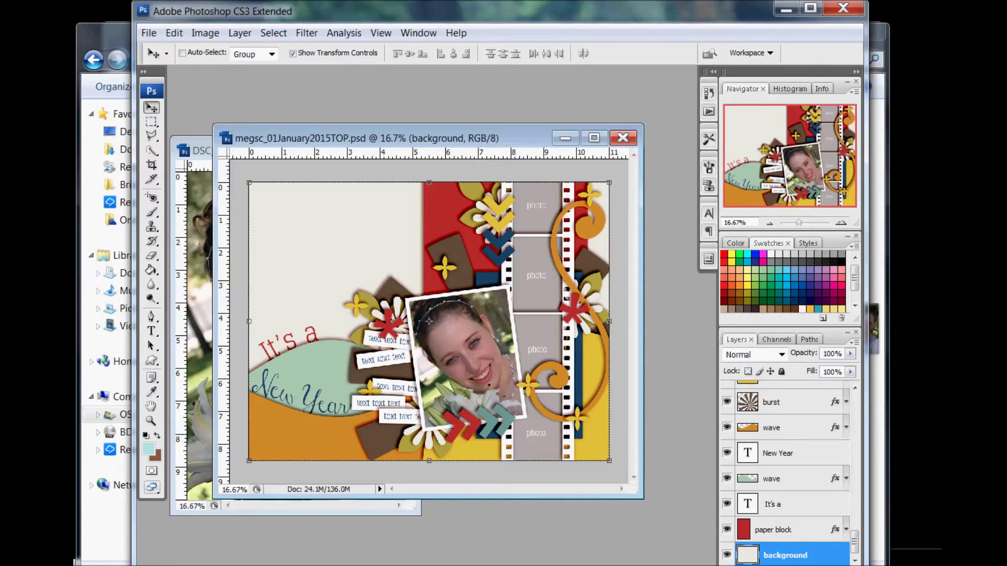
Browse from my kits > KITS > SomethingBlue into the MegsC_SBSB_PP2 paper folder
{"action": "left_click", "coordinate": [152, 535]}
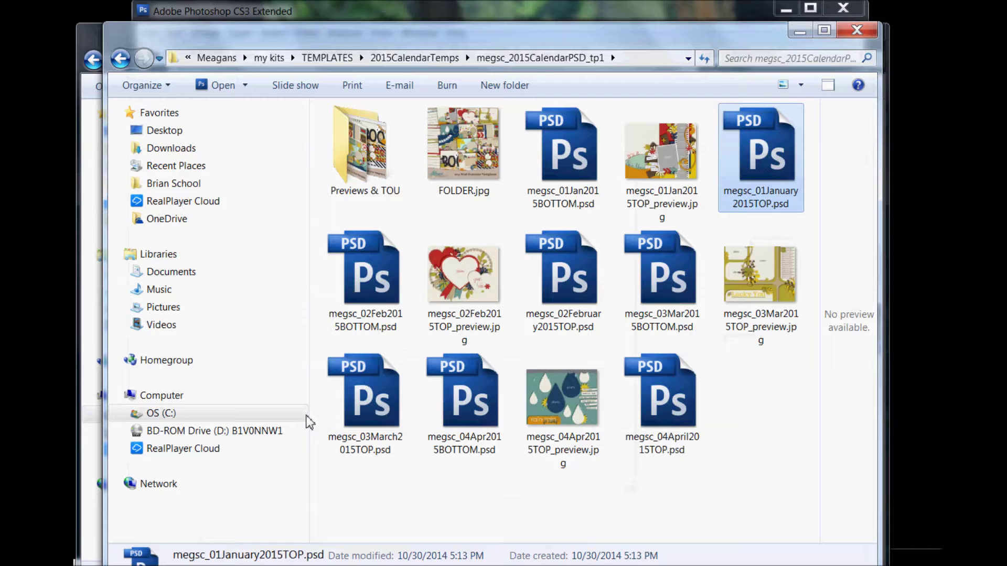
{"action": "left_click", "coordinate": [269, 58]}
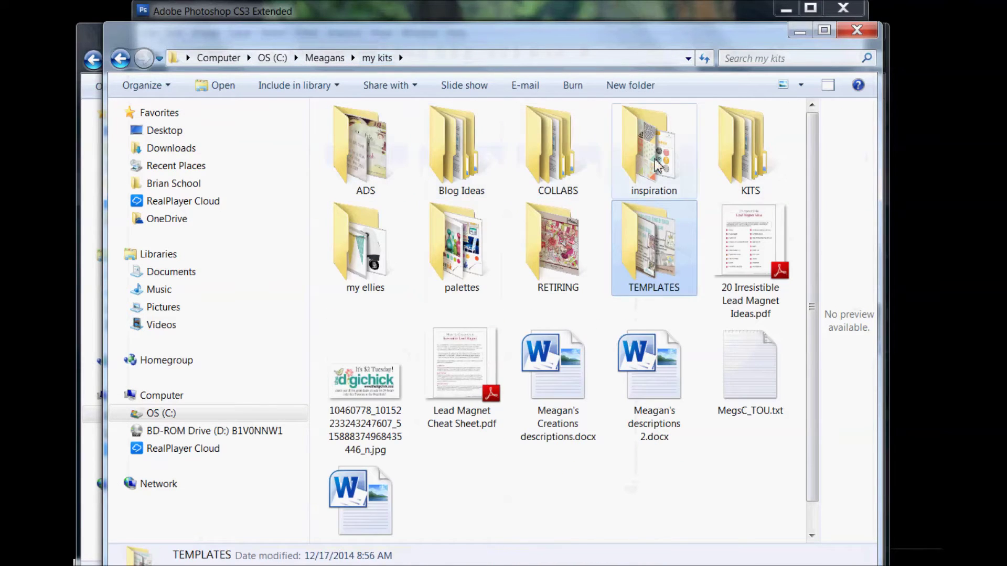
{"action": "double_click", "coordinate": [745, 155]}
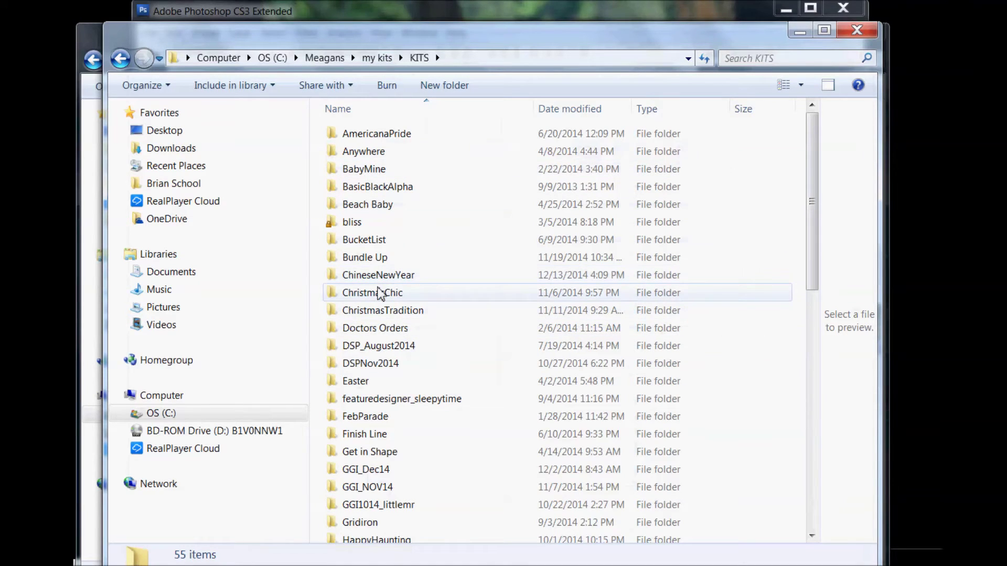
{"action": "double_click", "coordinate": [385, 311]}
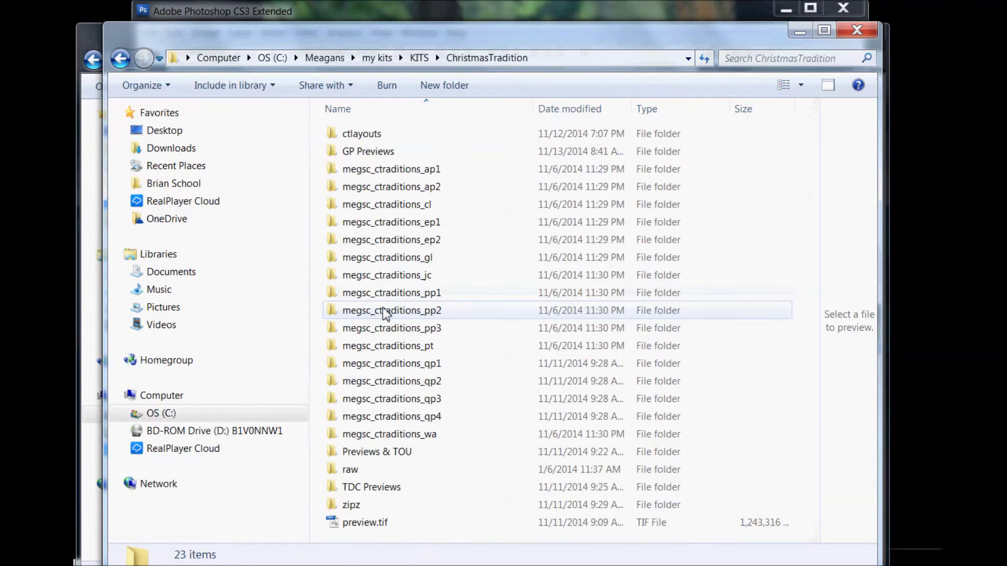
{"action": "left_click", "coordinate": [419, 57]}
{"action": "scroll", "coordinate": [416, 321], "scroll_direction": "down", "scroll_amount": 9}
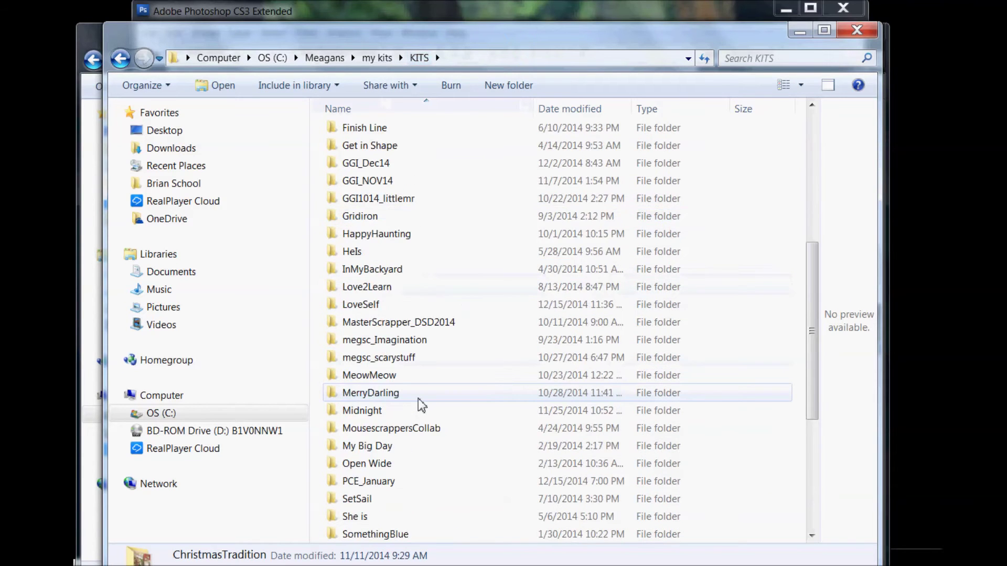
{"action": "double_click", "coordinate": [393, 375]}
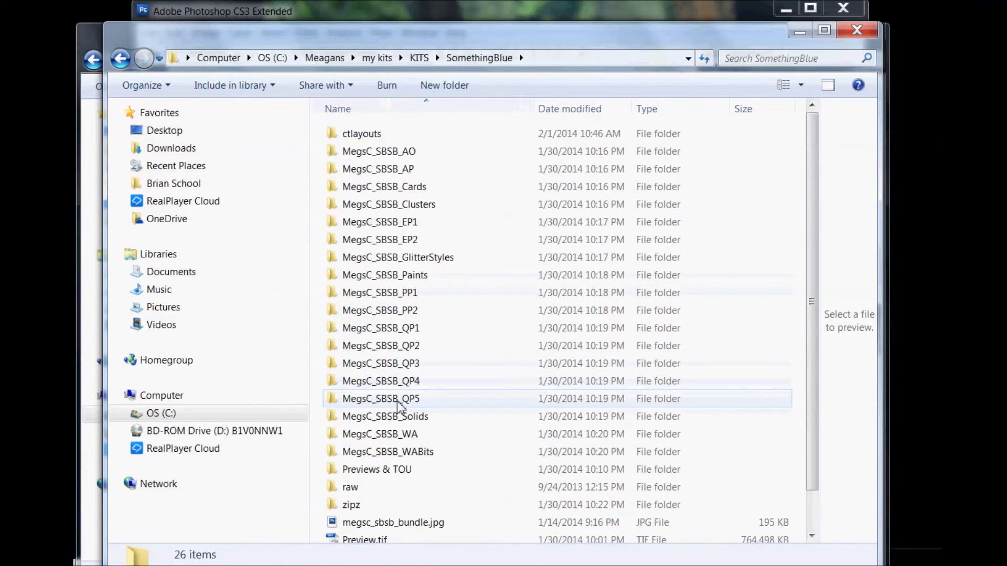
{"action": "double_click", "coordinate": [410, 310]}
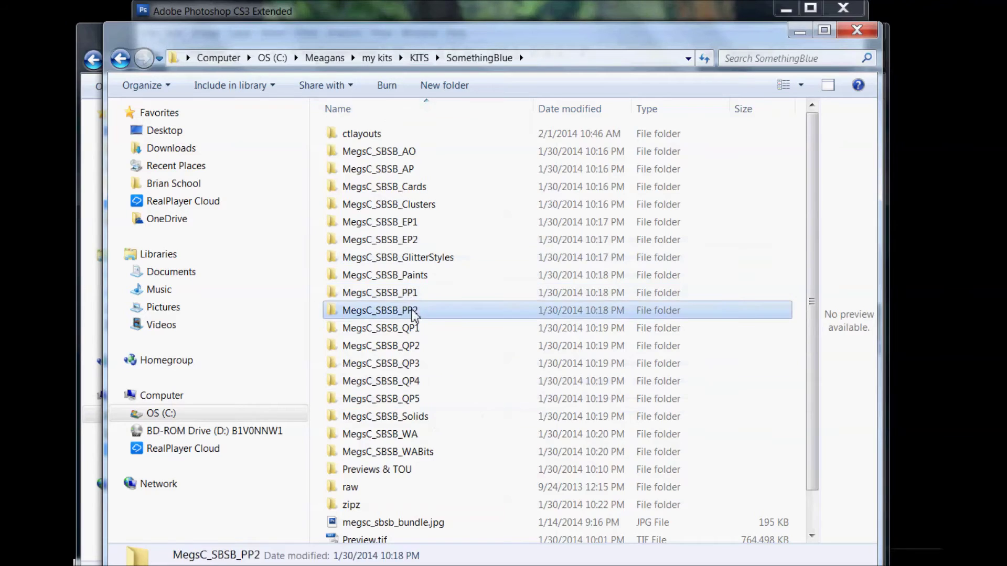
Preview papers pp11 and pp12, then open the brown damask MegsC_SBSB_pp13.jpg in Photoshop CS3
{"action": "left_click", "coordinate": [559, 166]}
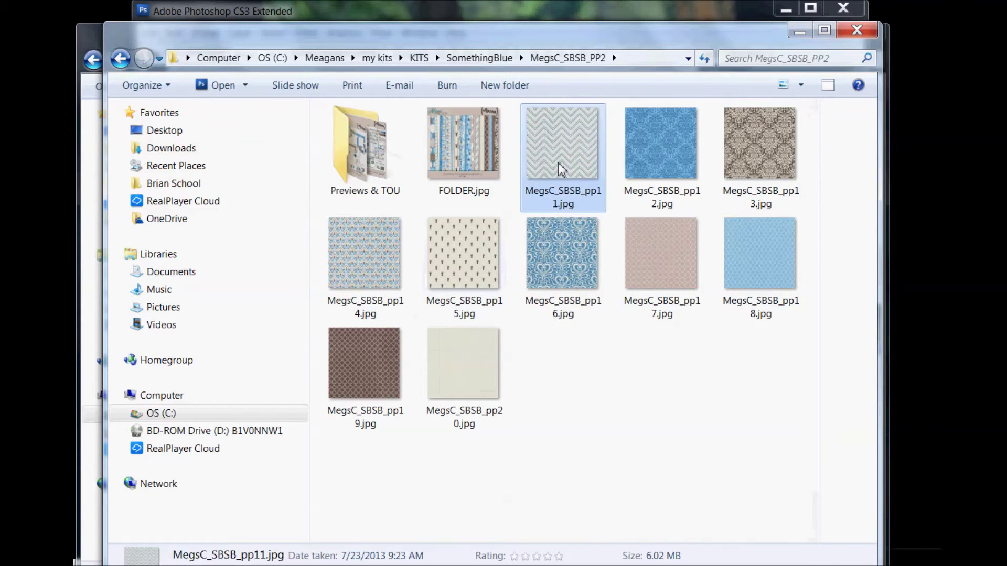
{"action": "left_click", "coordinate": [650, 164]}
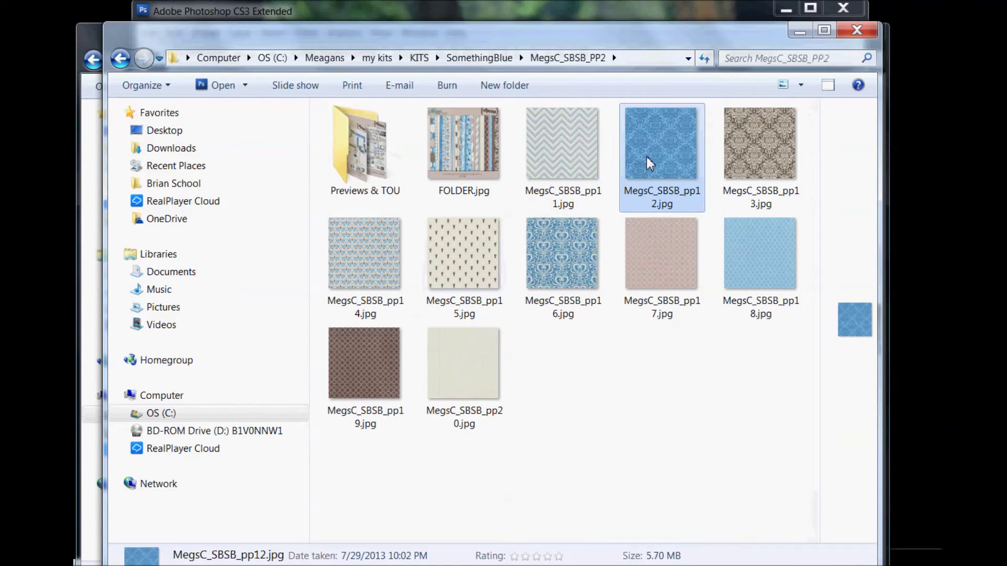
{"action": "mouse_move", "coordinate": [753, 169]}
{"action": "left_click", "coordinate": [751, 168]}
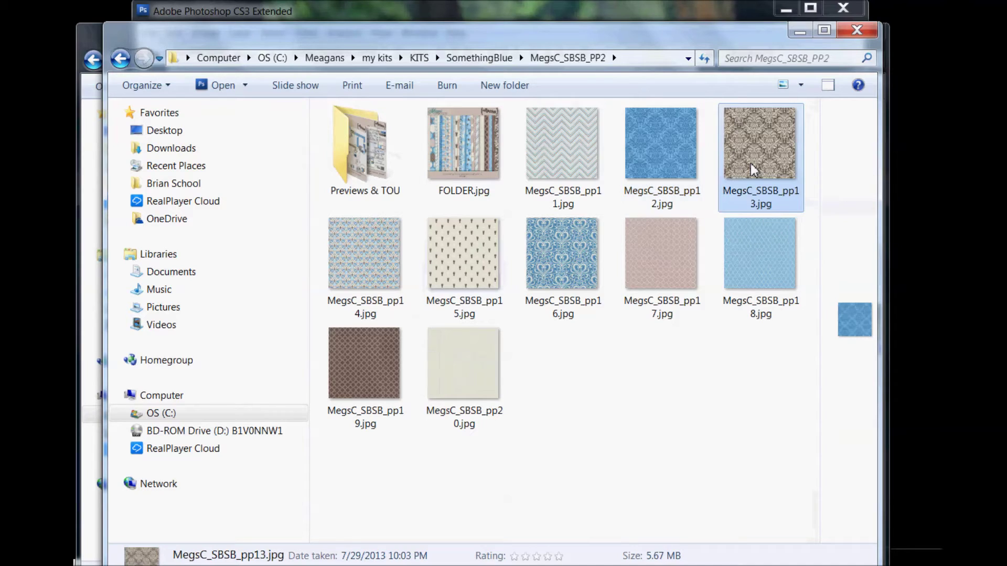
{"action": "right_click", "coordinate": [750, 167]}
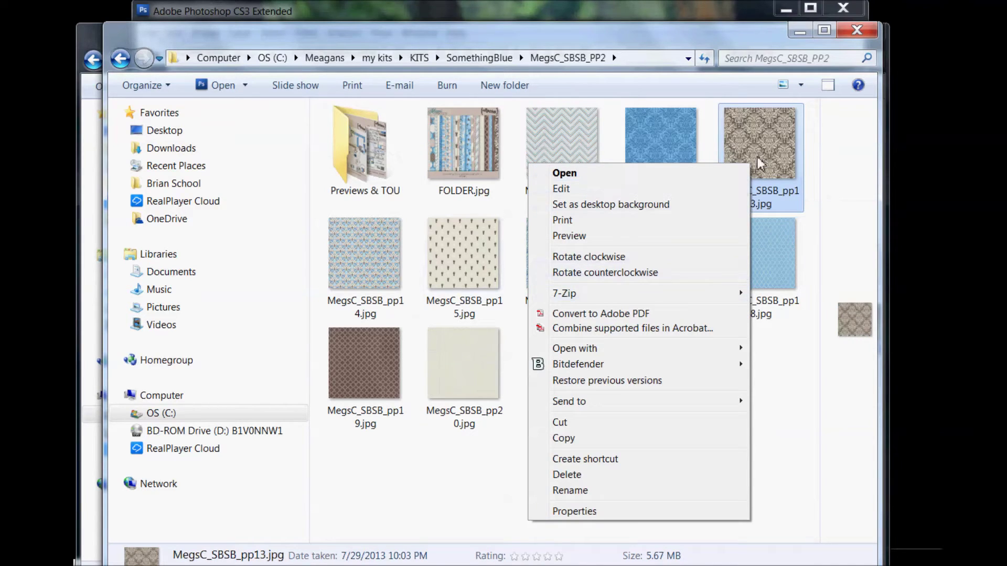
{"action": "mouse_move", "coordinate": [577, 350]}
{"action": "left_click", "coordinate": [488, 356]}
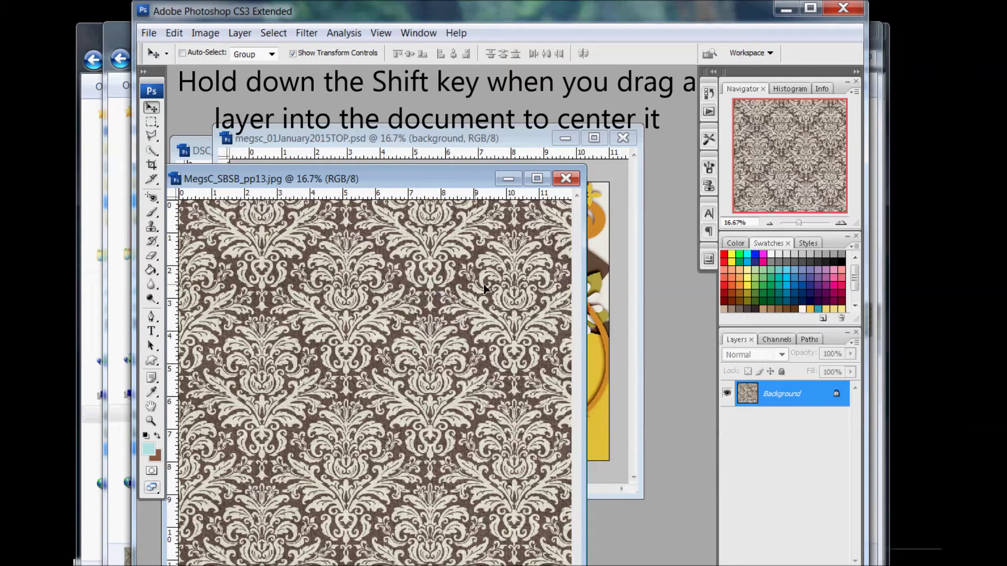
Shift-drag the pp13 damask paper into the January layout as Layer 2 and select the photo2 slot
{"action": "left_click_drag", "start_coordinate": [563, 268], "coordinate": [597, 250]}
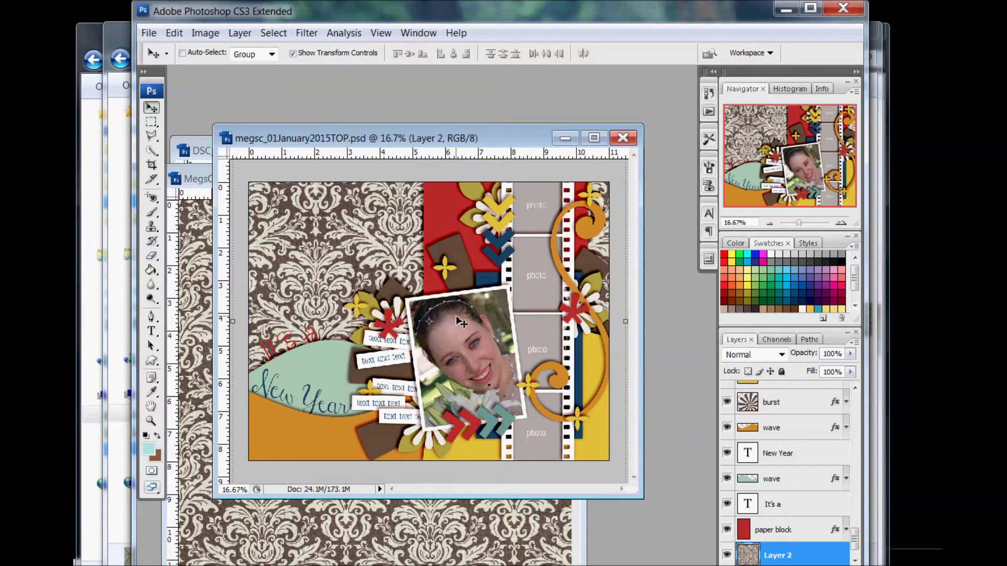
{"action": "left_click", "coordinate": [536, 225], "text": "ctrl"}
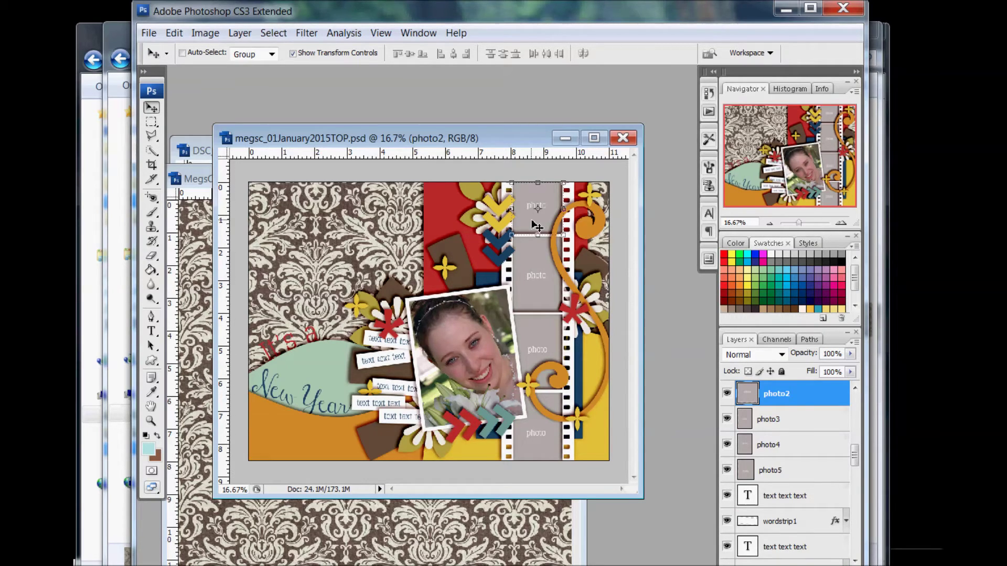
Open the group photo DSC_0040.JPG and copy it into the January layout as Layer 3
{"action": "scroll", "coordinate": [796, 412], "scroll_direction": "up", "scroll_amount": 1}
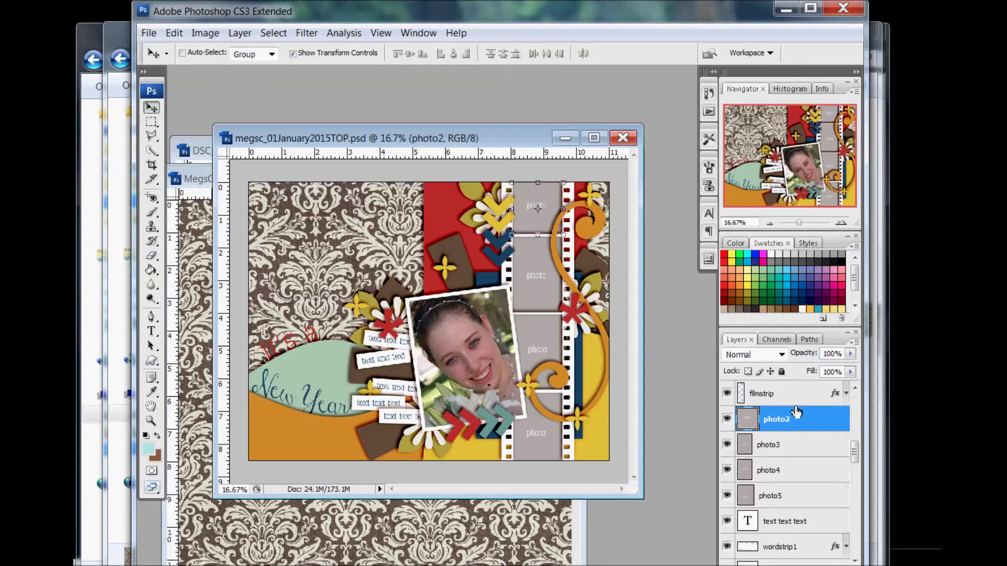
{"action": "left_click", "coordinate": [100, 560]}
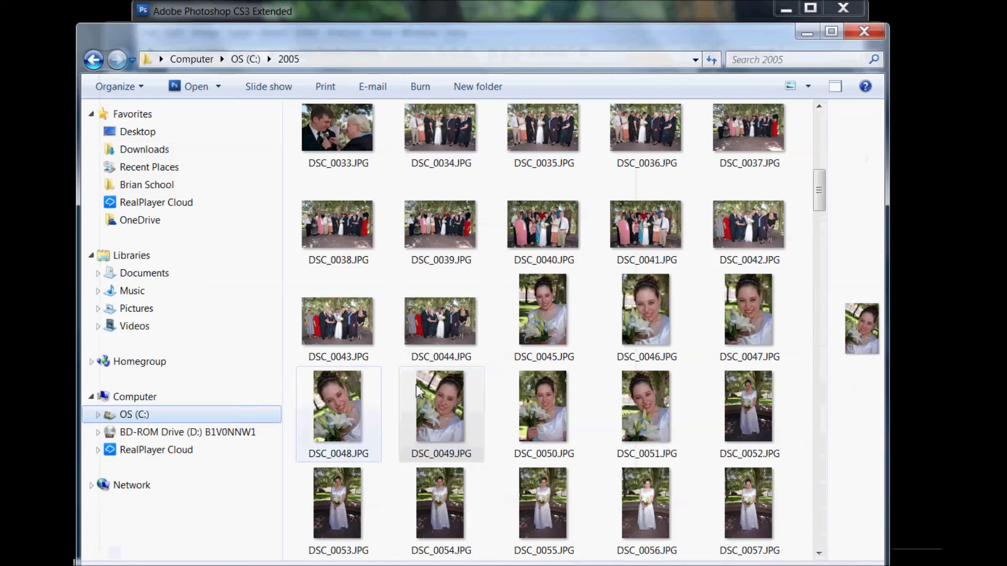
{"action": "double_click", "coordinate": [544, 239]}
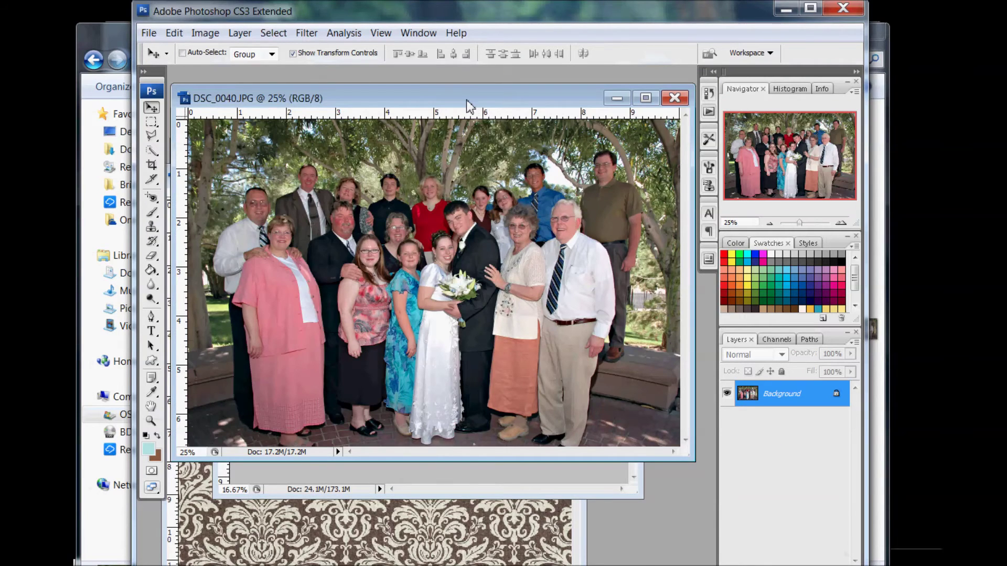
{"action": "left_click_drag", "start_coordinate": [471, 99], "coordinate": [420, 307]}
{"action": "left_click_drag", "start_coordinate": [405, 378], "coordinate": [529, 210]}
Clip the group photo to photo2 and scale it proportionally into the top filmstrip slot
{"action": "scroll", "coordinate": [799, 520], "scroll_direction": "down", "scroll_amount": 2}
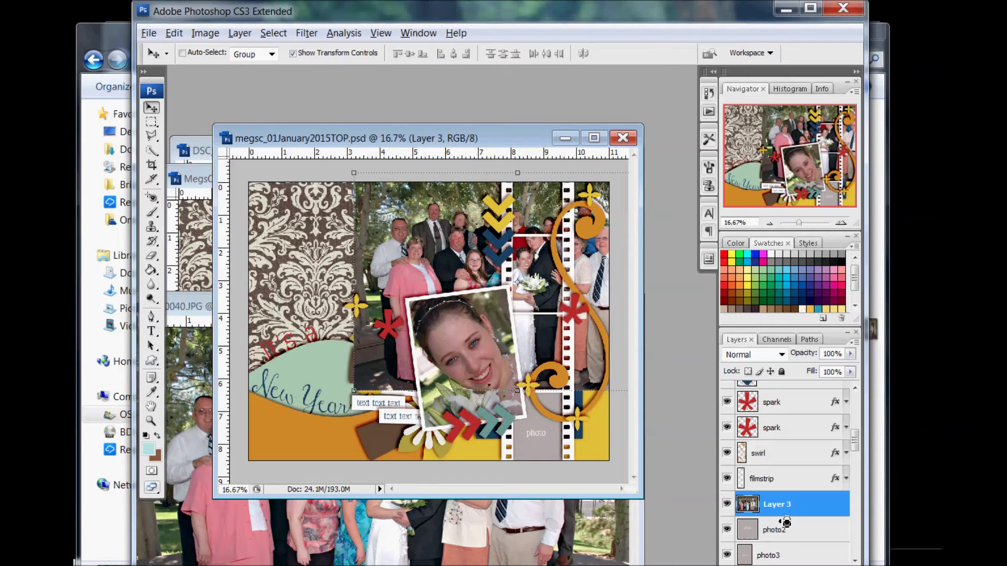
{"action": "left_click", "coordinate": [786, 523], "text": "alt"}
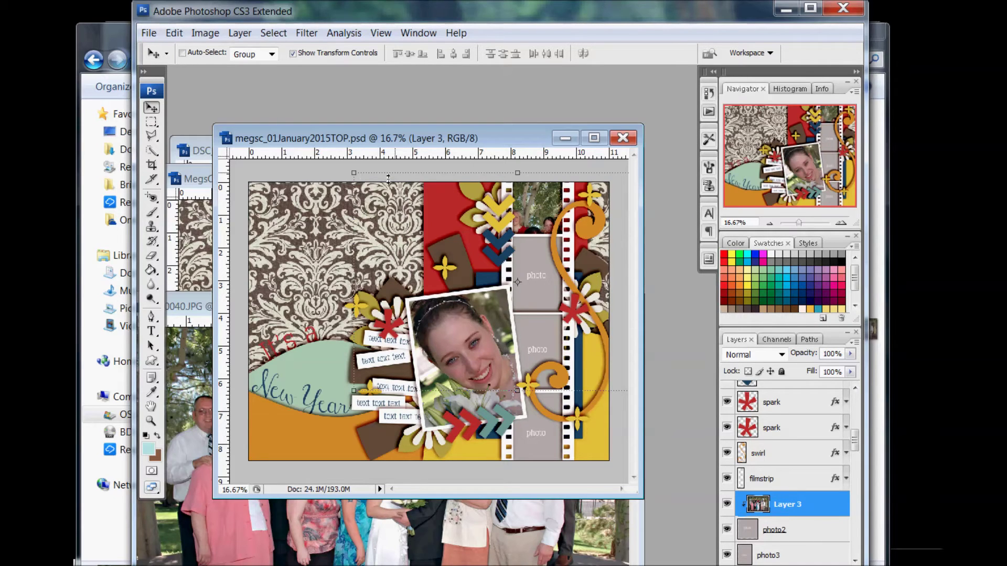
{"action": "left_click", "coordinate": [361, 178]}
{"action": "left_click", "coordinate": [376, 53]}
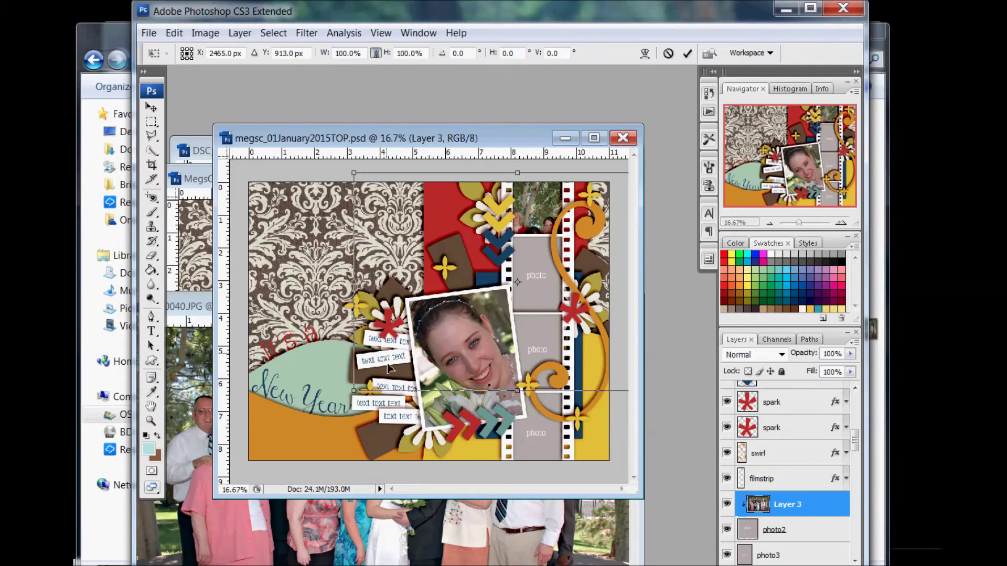
{"action": "left_click_drag", "start_coordinate": [363, 398], "coordinate": [513, 245]}
{"action": "left_click", "coordinate": [687, 53]}
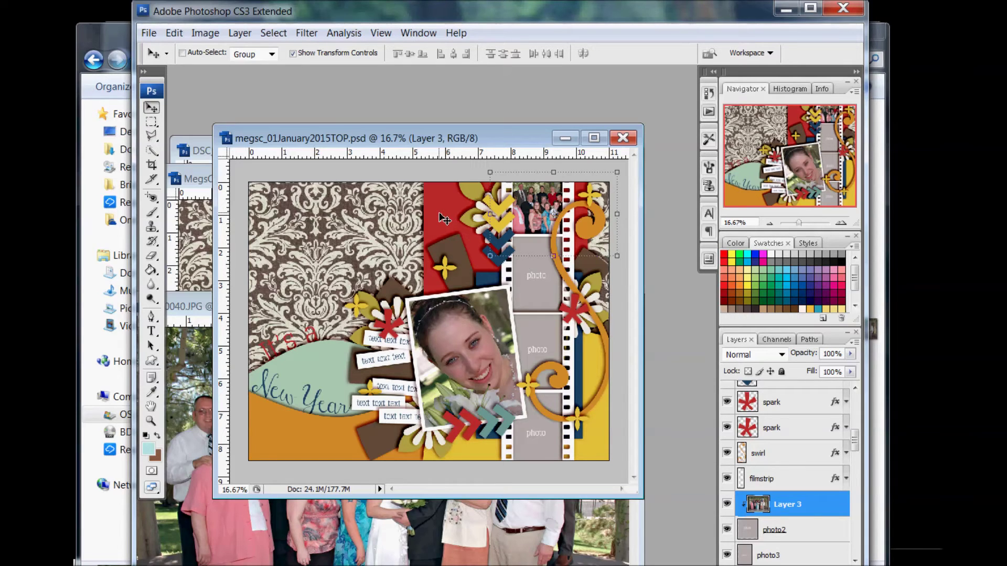
Select the paper block layer and copy the light blue paper MegsC_SBSB_pp18.jpg into the layout
{"action": "left_click", "coordinate": [445, 219], "text": "ctrl"}
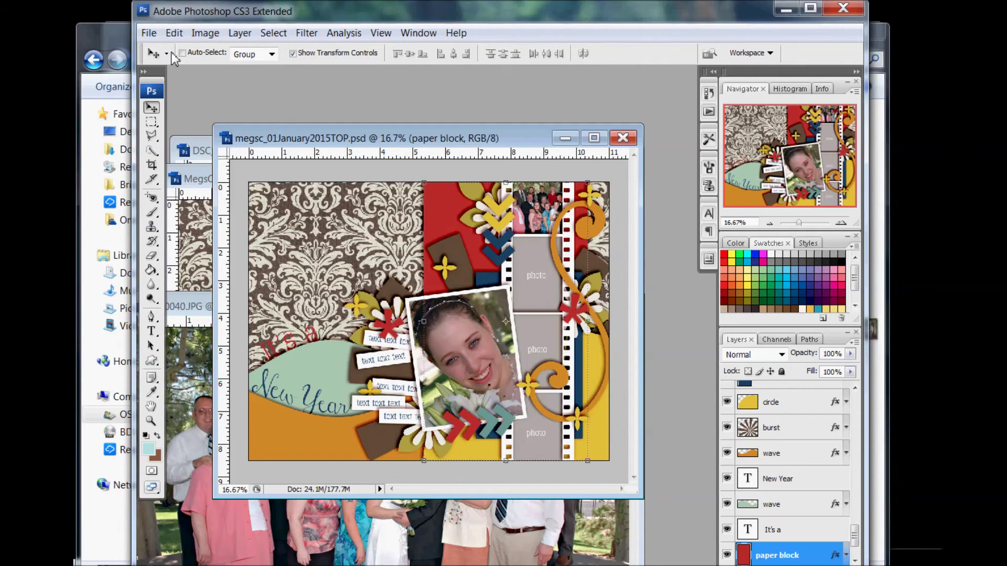
{"action": "left_click", "coordinate": [116, 37]}
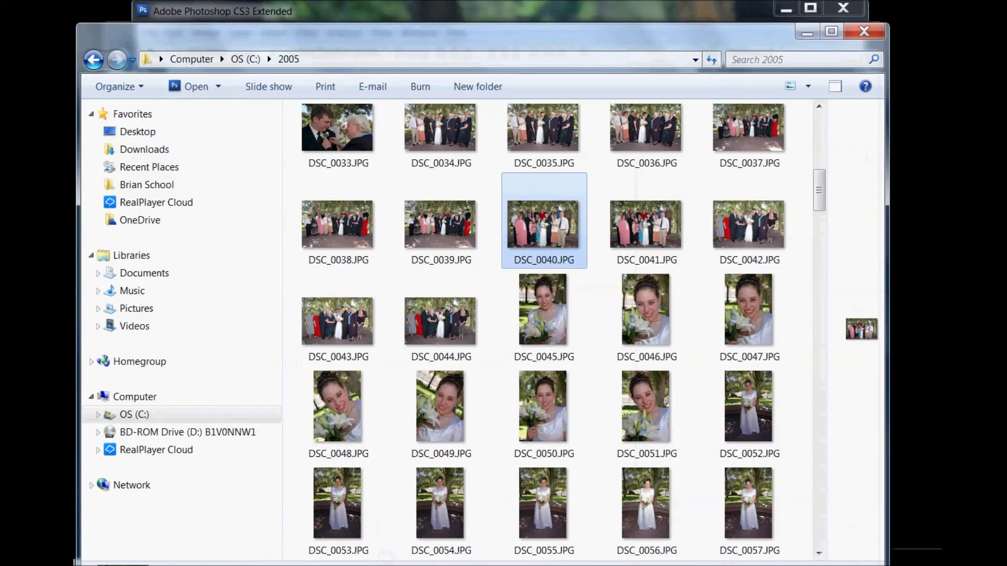
{"action": "left_click", "coordinate": [173, 522]}
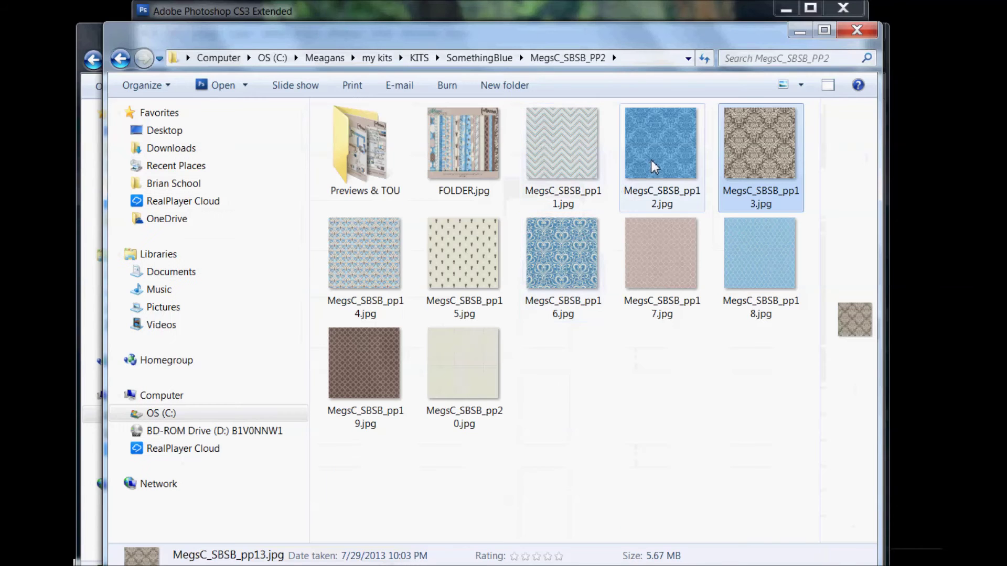
{"action": "double_click", "coordinate": [754, 255]}
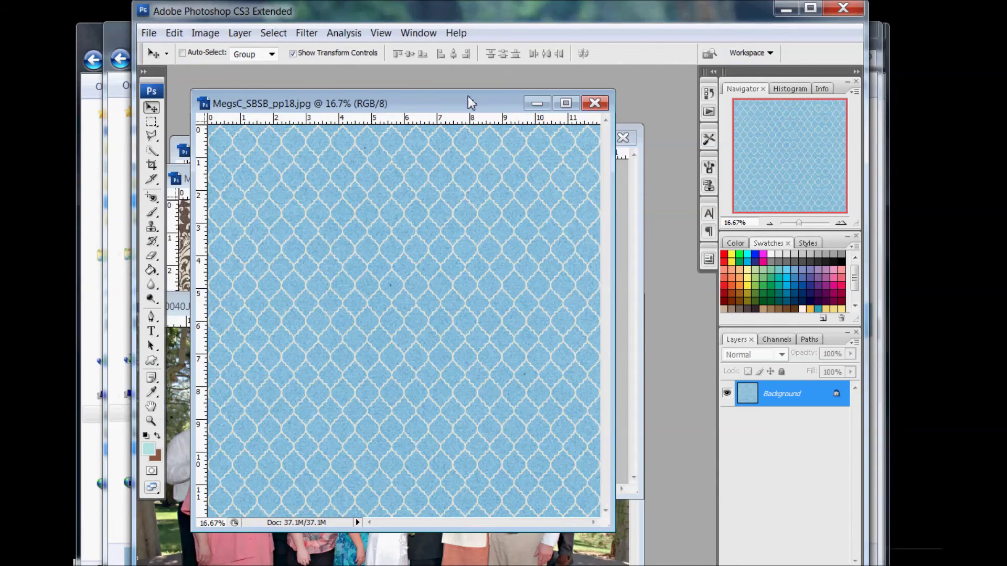
{"action": "left_click_drag", "start_coordinate": [471, 102], "coordinate": [368, 153]}
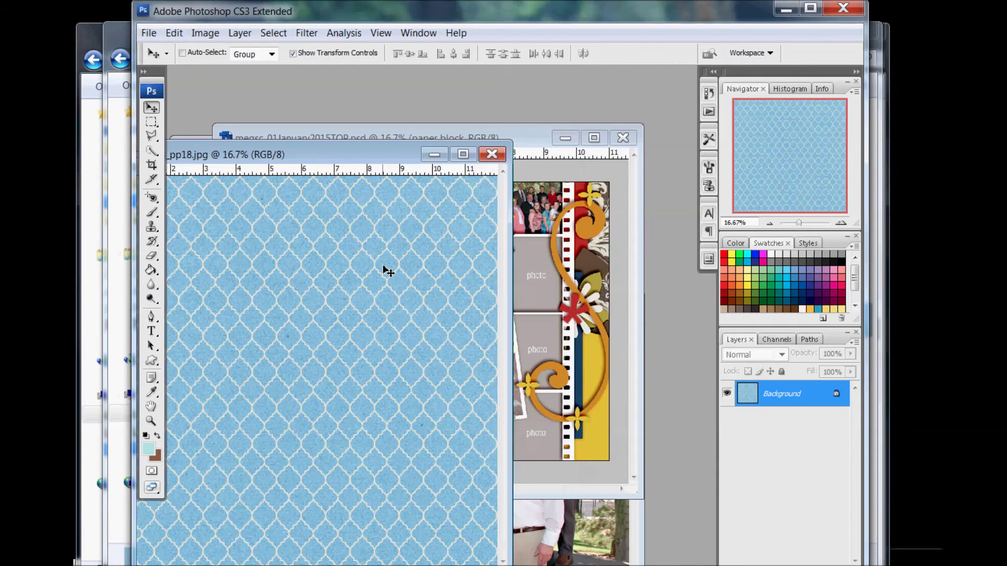
{"action": "left_click_drag", "start_coordinate": [457, 270], "coordinate": [509, 272]}
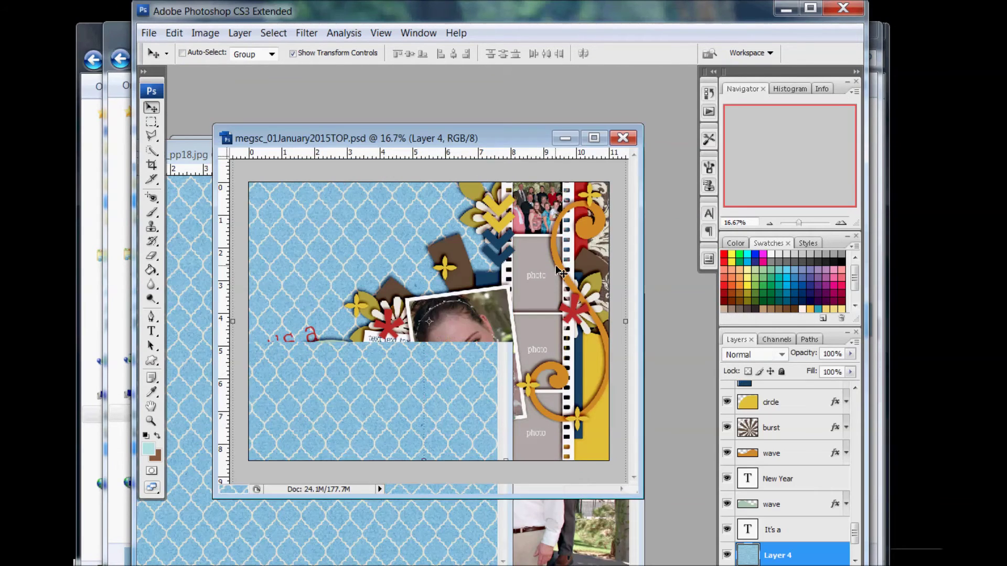
Clip the blue pp18 paper (Layer 4) to the paper block shape
{"action": "scroll", "coordinate": [802, 532], "scroll_direction": "down", "scroll_amount": 3}
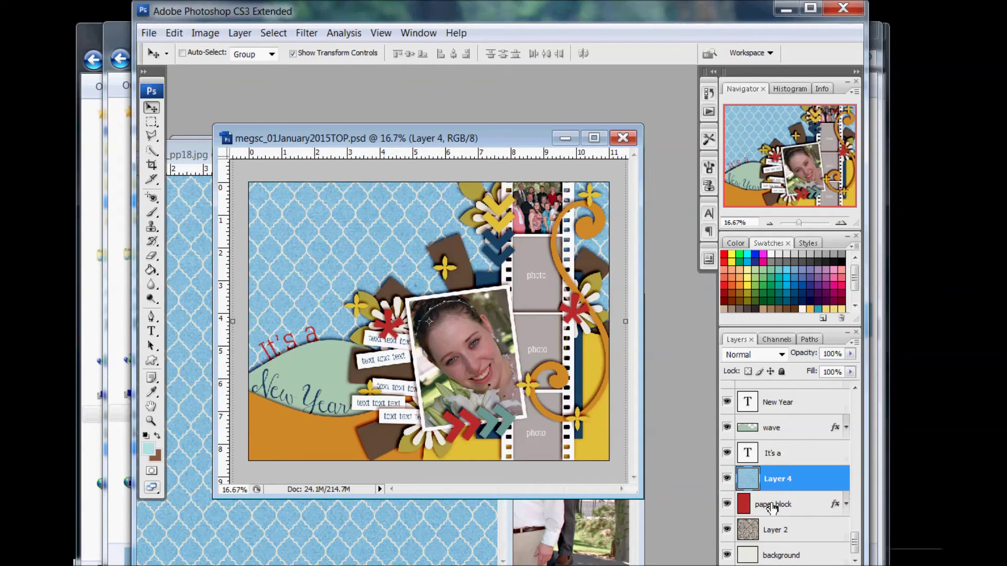
{"action": "left_click_drag", "start_coordinate": [773, 507], "coordinate": [783, 497]}
{"action": "left_click", "coordinate": [786, 496], "text": "alt"}
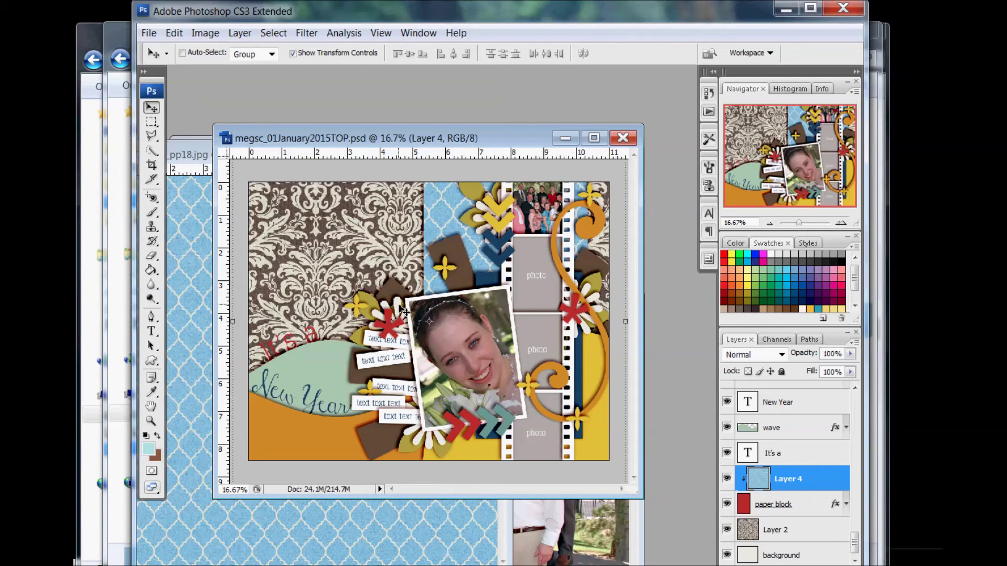
Open MegsC_SBSB_flower14.png from the SomethingBlue MegsC_SBSB_EP1 folder in Photoshop
{"action": "left_click", "coordinate": [403, 310], "text": "ctrl"}
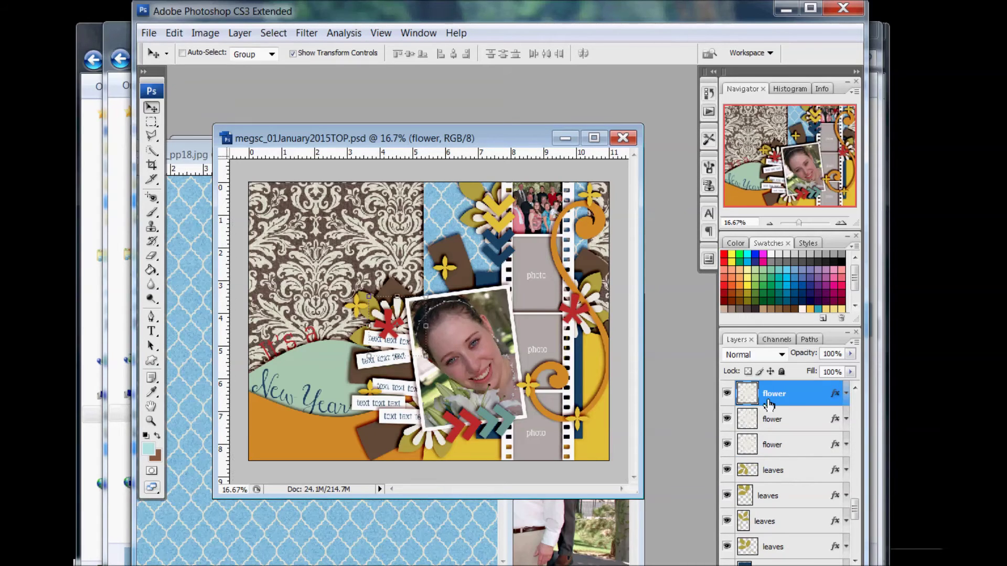
{"action": "scroll", "coordinate": [776, 414], "scroll_direction": "up", "scroll_amount": 1}
{"action": "key", "text": "alt+Tab"}
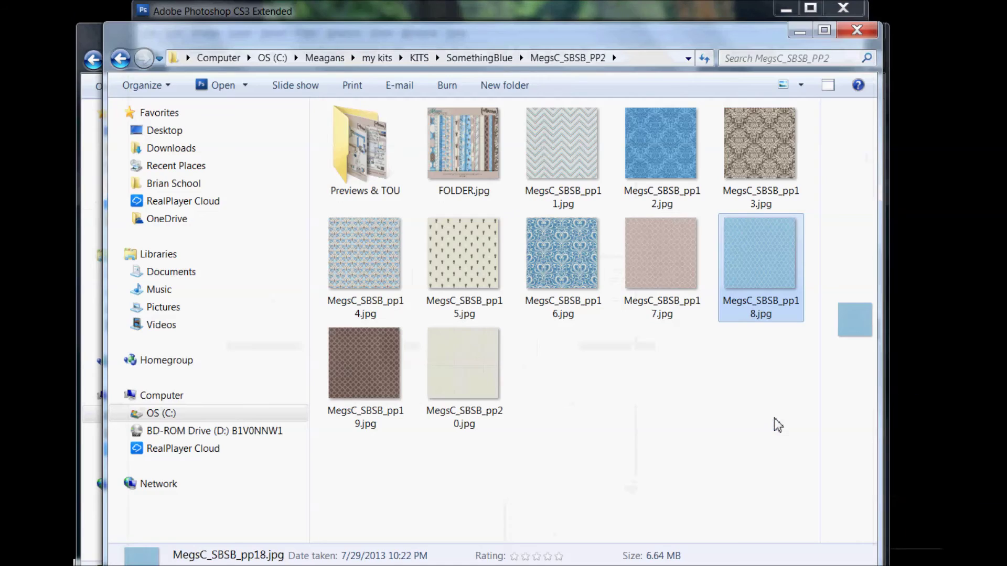
{"action": "left_click", "coordinate": [478, 58]}
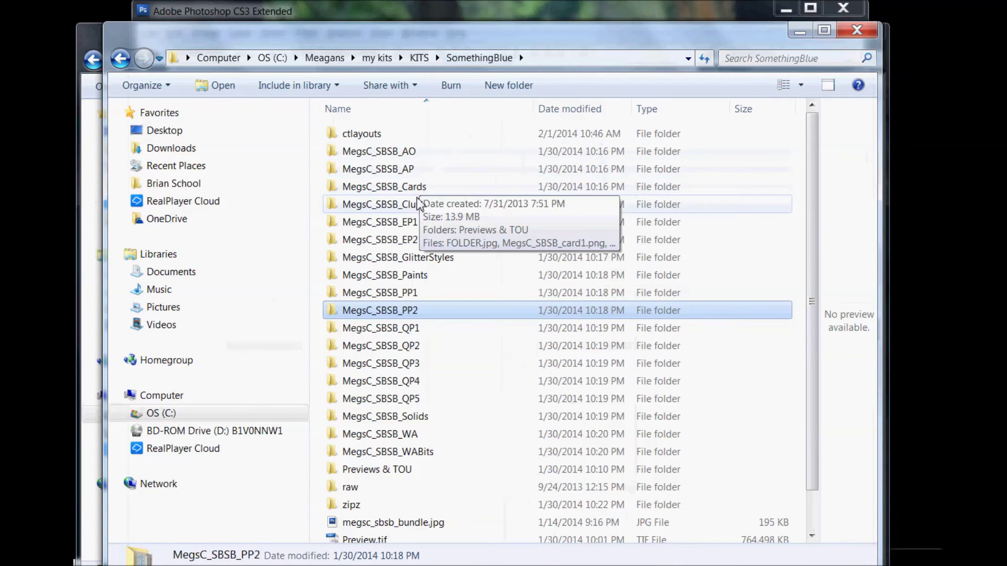
{"action": "left_click", "coordinate": [416, 221]}
{"action": "double_click", "coordinate": [418, 223]}
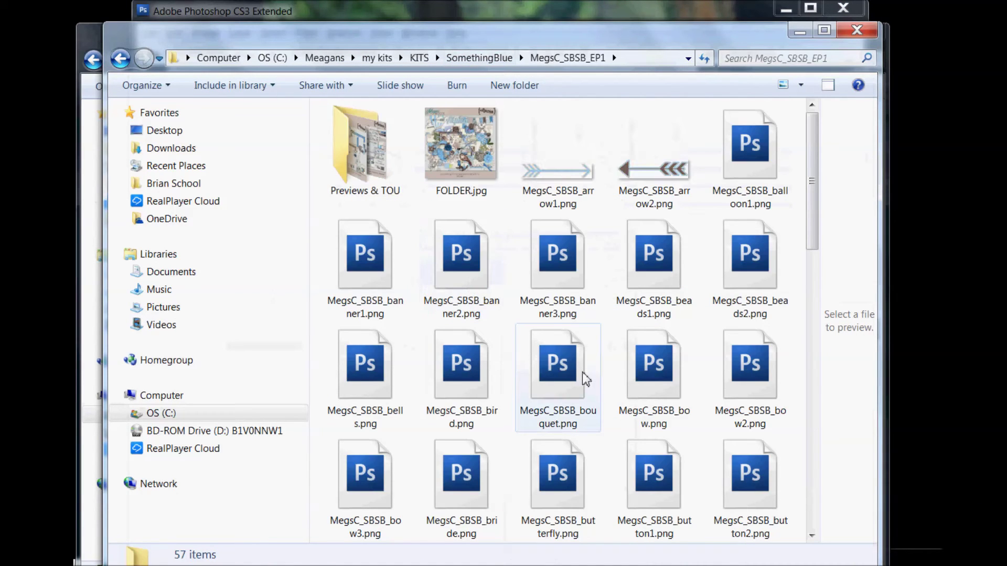
{"action": "scroll", "coordinate": [618, 404], "scroll_direction": "down", "scroll_amount": 3}
{"action": "scroll", "coordinate": [619, 404], "scroll_direction": "down", "scroll_amount": 3}
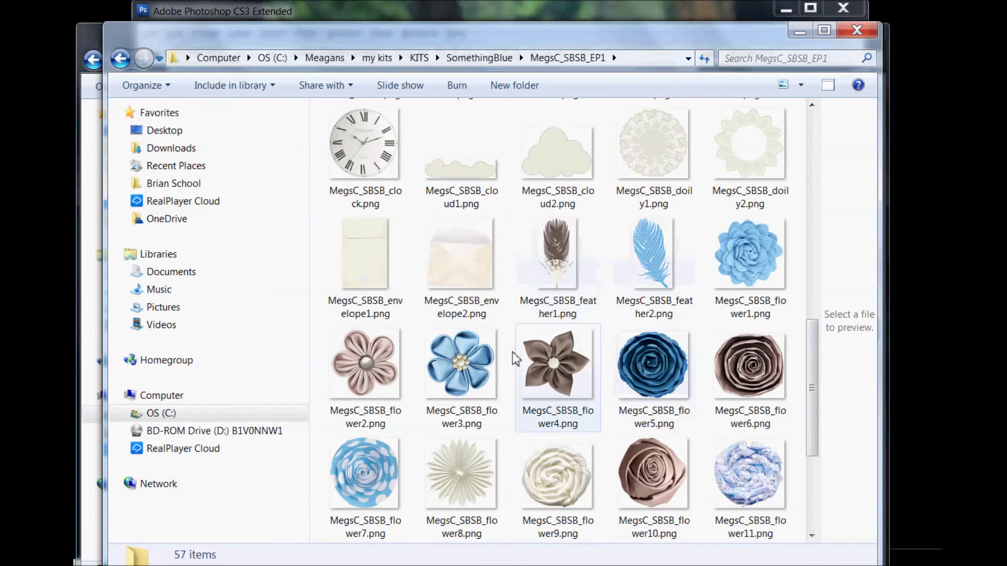
{"action": "scroll", "coordinate": [450, 441], "scroll_direction": "down", "scroll_amount": 3}
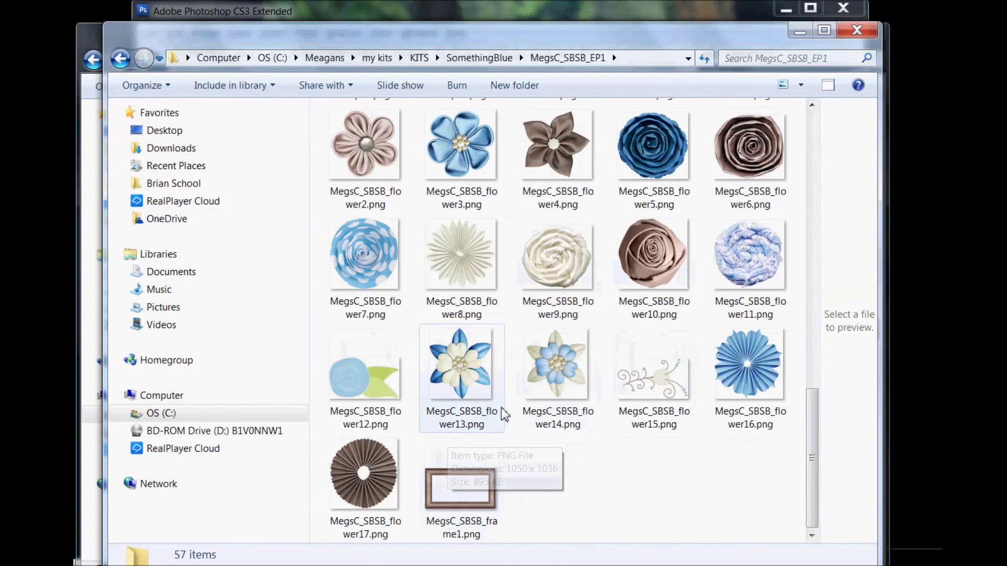
{"action": "double_click", "coordinate": [557, 367]}
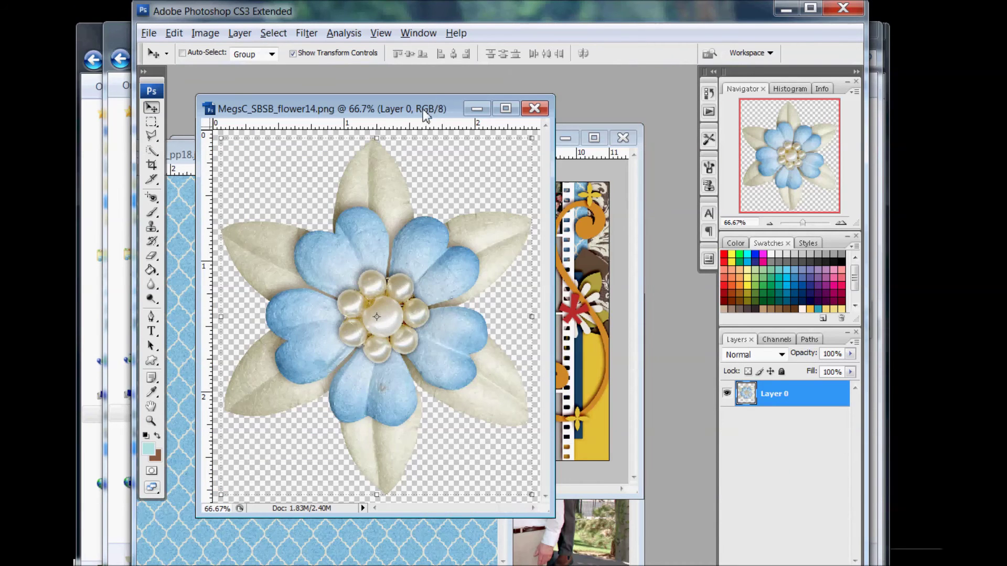
Drag the flower into the calendar beside the bride photo and scale it to about 82%
{"action": "left_click_drag", "start_coordinate": [431, 108], "coordinate": [345, 244]}
{"action": "left_click_drag", "start_coordinate": [459, 303], "coordinate": [399, 297]}
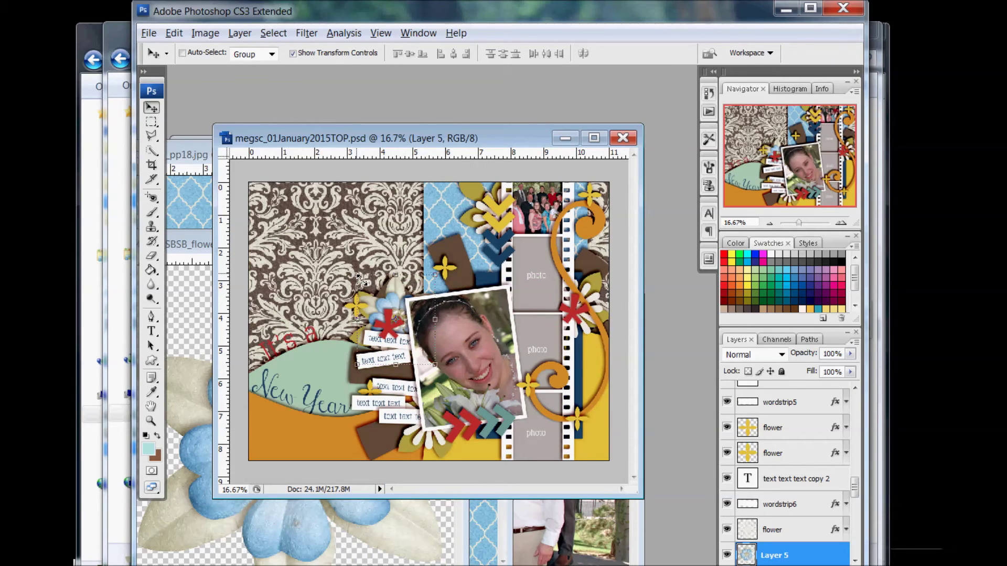
{"action": "left_click_drag", "start_coordinate": [359, 279], "coordinate": [367, 288]}
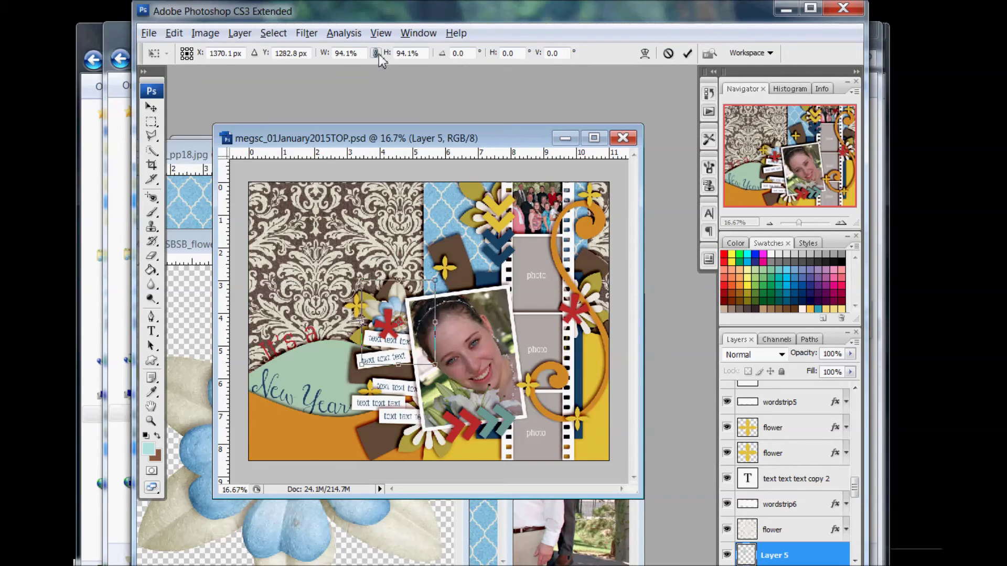
{"action": "mouse_move", "coordinate": [362, 284]}
{"action": "left_mouse_down"}
{"action": "mouse_move", "coordinate": [380, 304]}
{"action": "mouse_move", "coordinate": [367, 289]}
{"action": "left_mouse_up"}
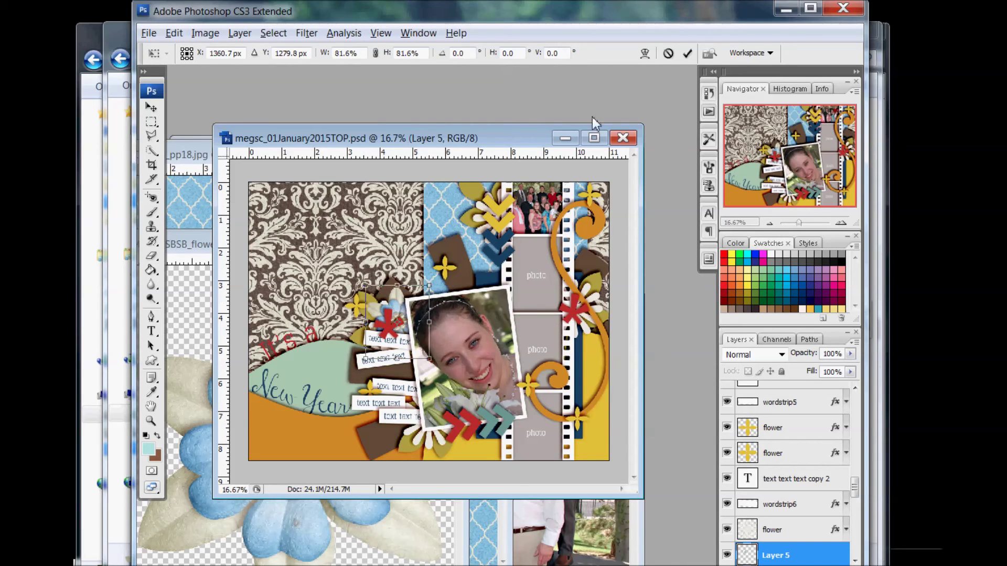
{"action": "left_click", "coordinate": [686, 53]}
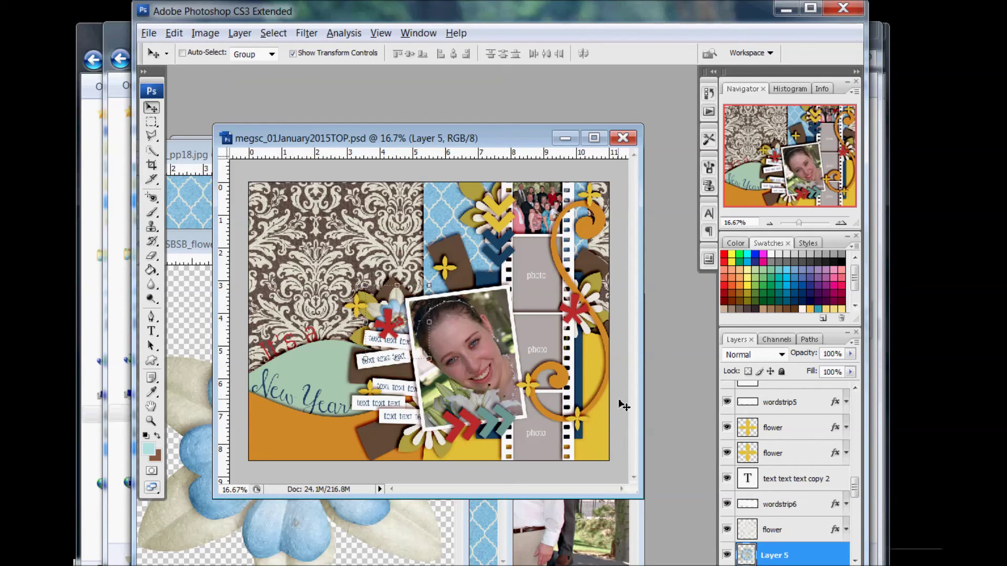
{"action": "scroll", "coordinate": [773, 491], "scroll_direction": "down", "scroll_amount": 2}
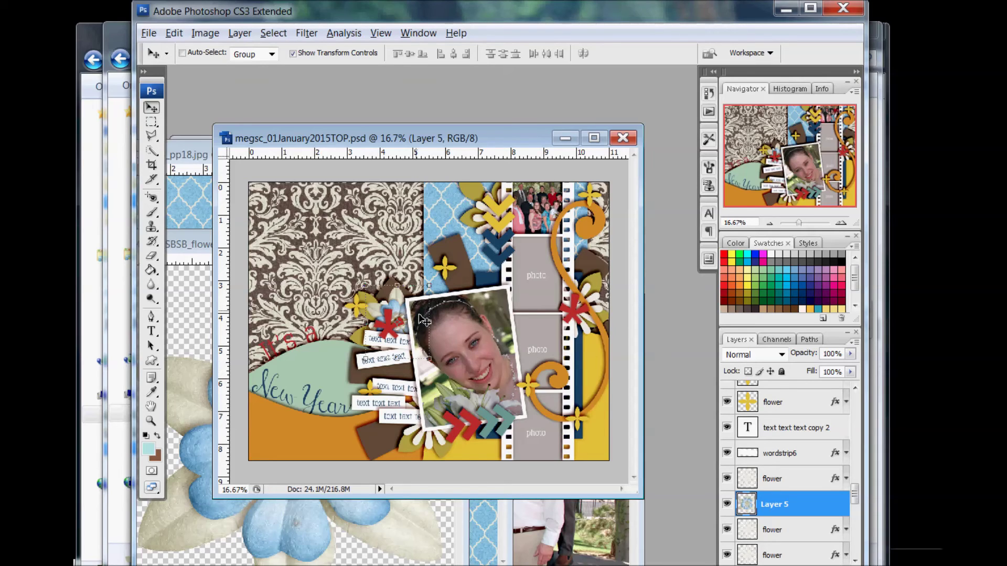
Copy the drop shadow layer style from an existing flower and paste it onto Layer 5
{"action": "left_click", "coordinate": [776, 532]}
{"action": "right_click", "coordinate": [775, 536]}
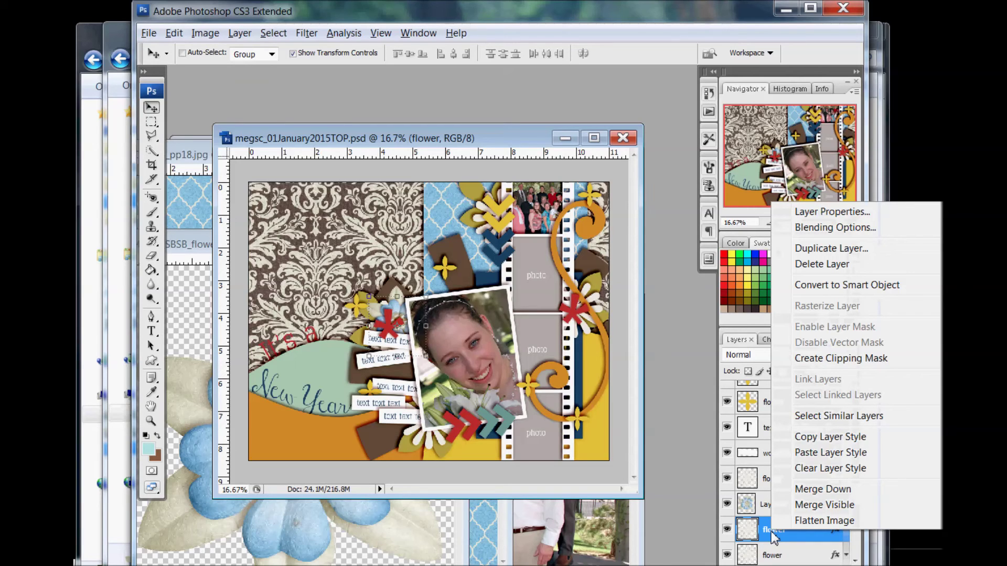
{"action": "left_click", "coordinate": [823, 437]}
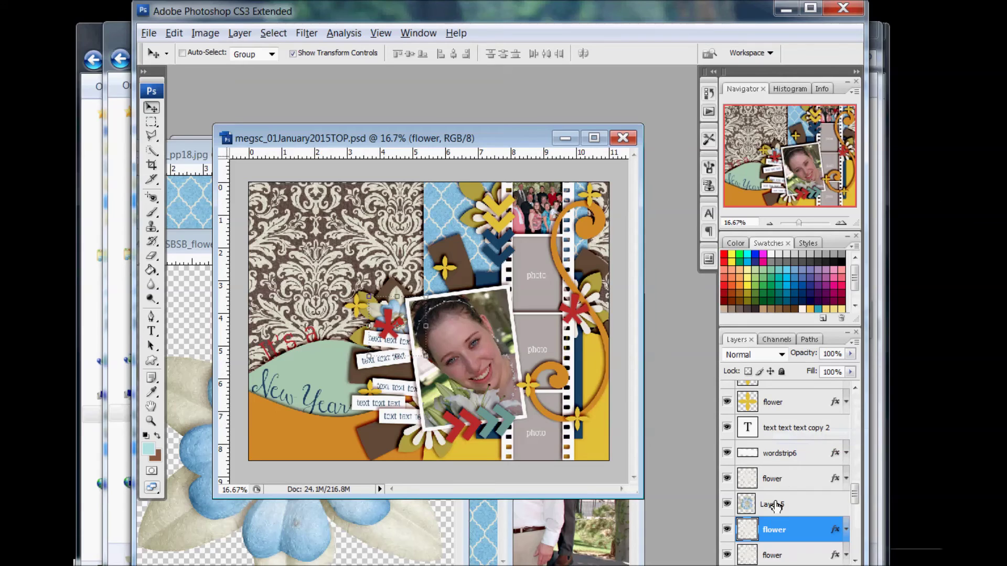
{"action": "left_click", "coordinate": [775, 505]}
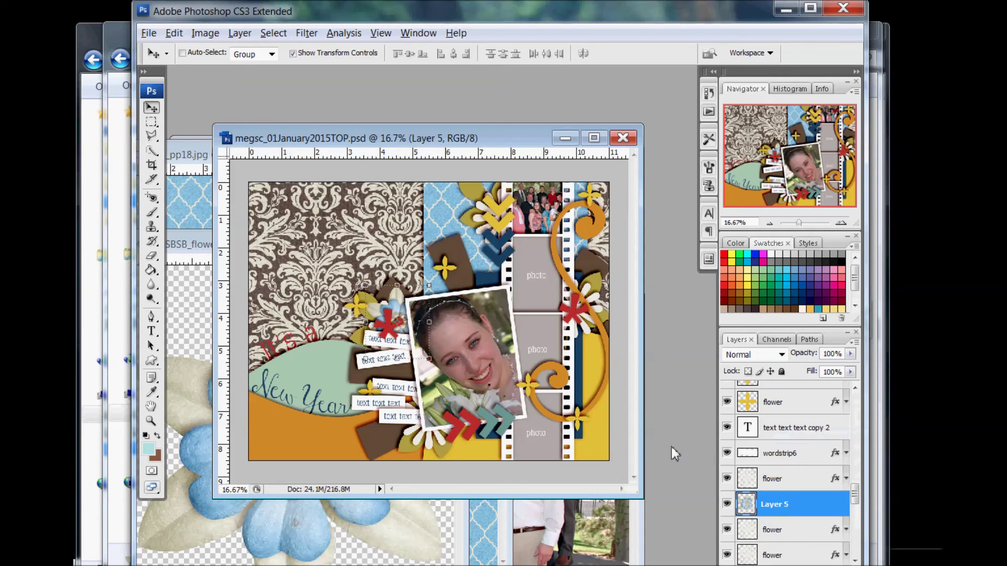
{"action": "right_click", "coordinate": [775, 508]}
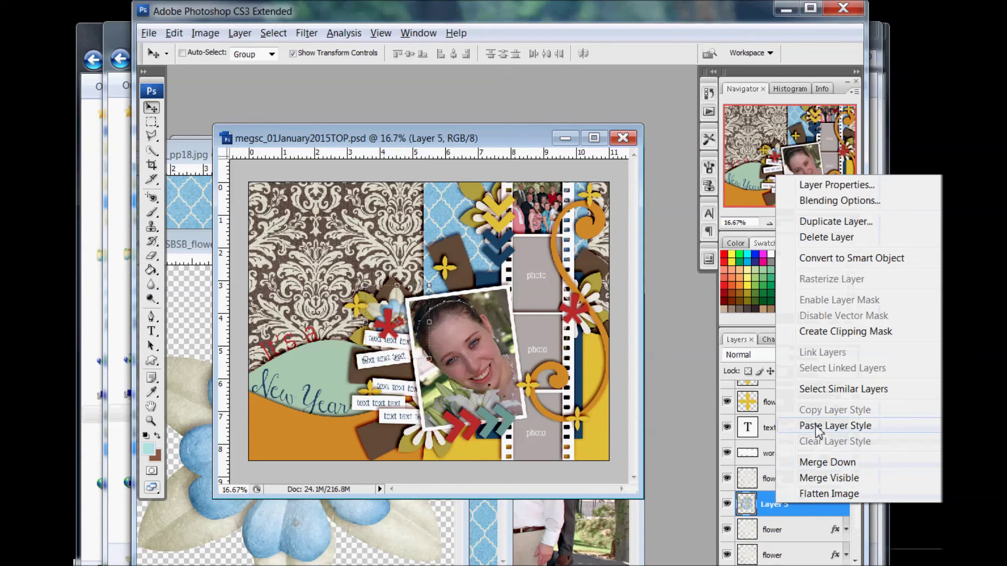
{"action": "left_click", "coordinate": [821, 431]}
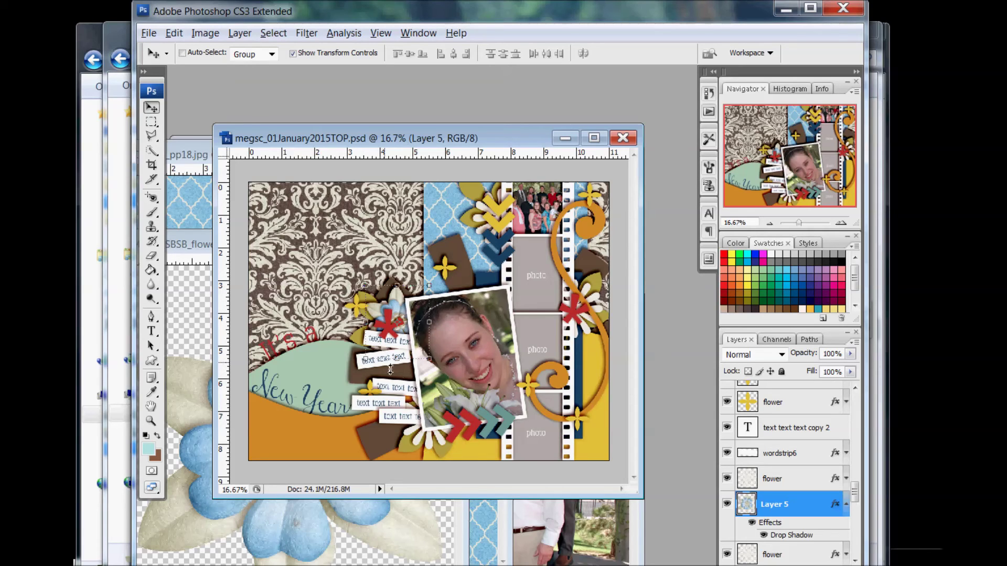
{"action": "scroll", "coordinate": [791, 522], "scroll_direction": "down", "scroll_amount": 1}
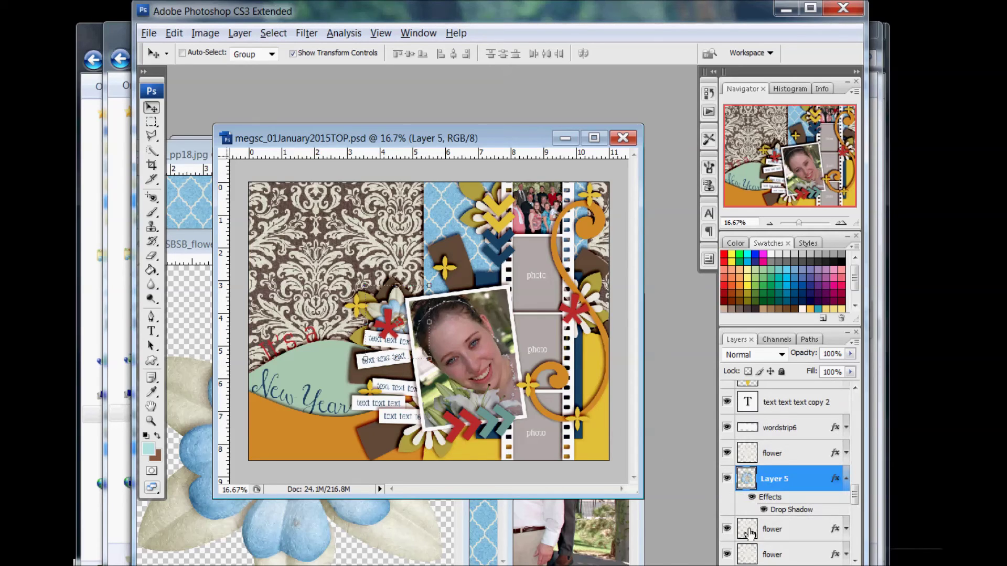
{"action": "left_click", "coordinate": [788, 534]}
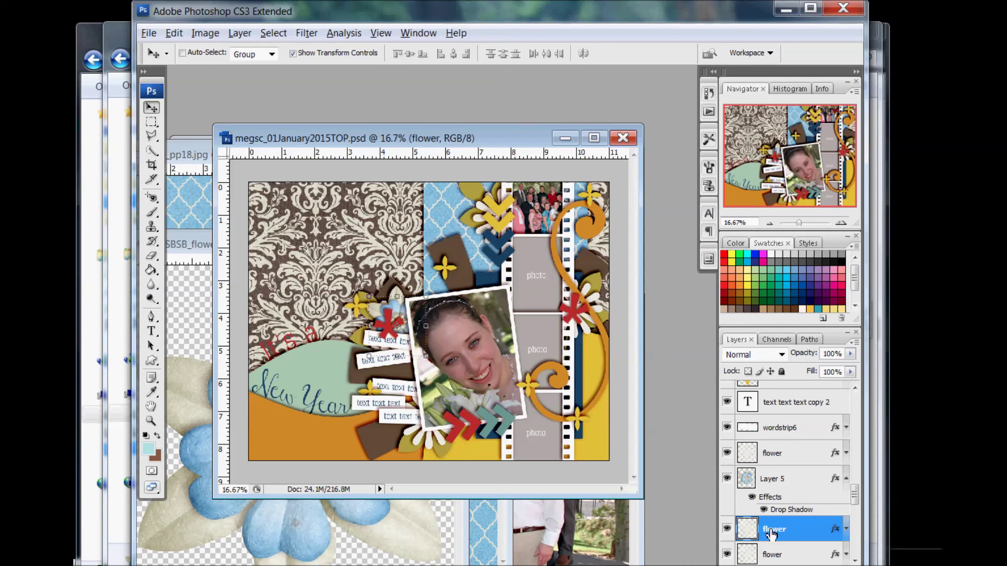
{"action": "left_click", "coordinate": [726, 528]}
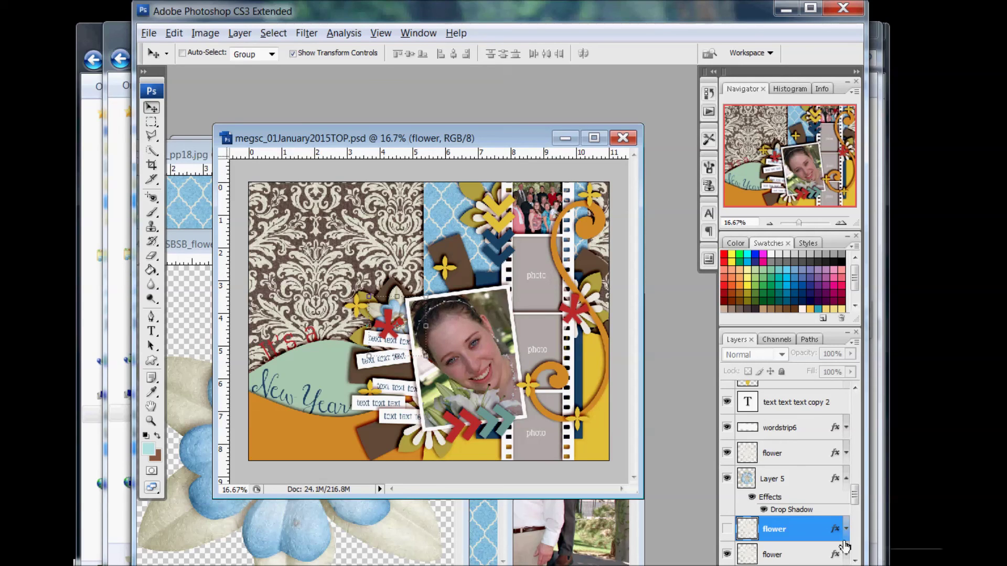
{"action": "left_click", "coordinate": [726, 529]}
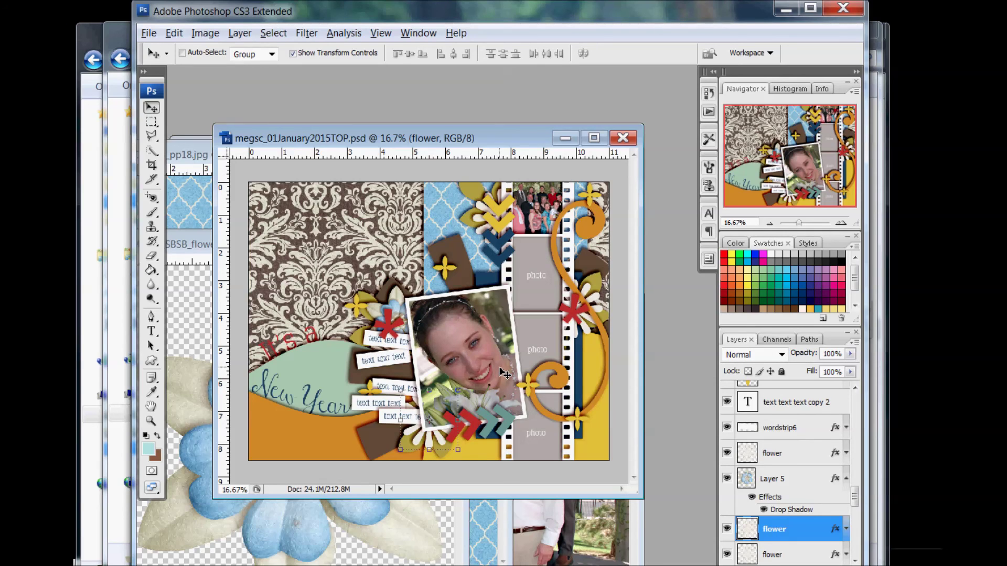
Replace the strip's 'text text text' placeholder with the date 08.05.05
{"action": "left_click", "coordinate": [152, 331]}
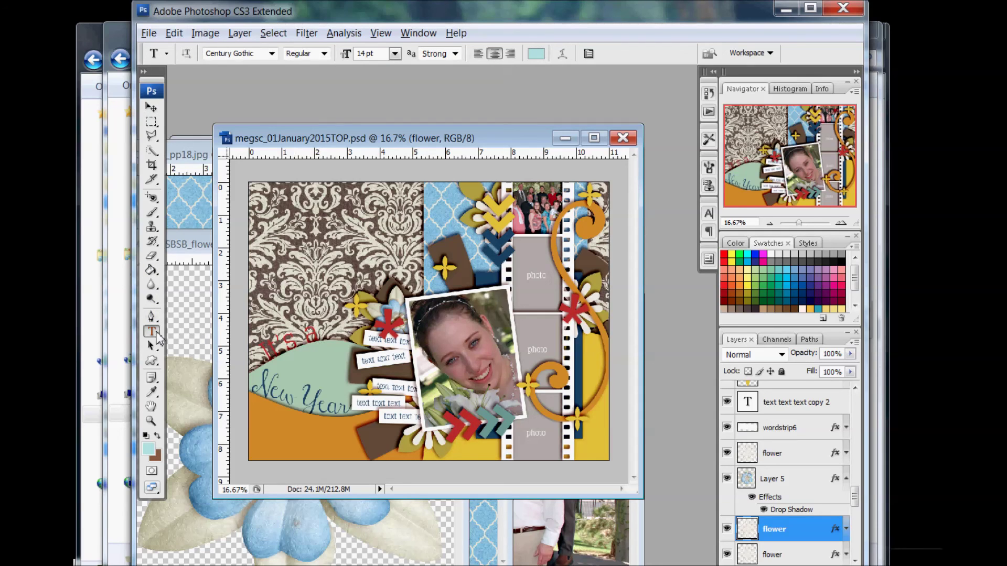
{"action": "left_click", "coordinate": [383, 359]}
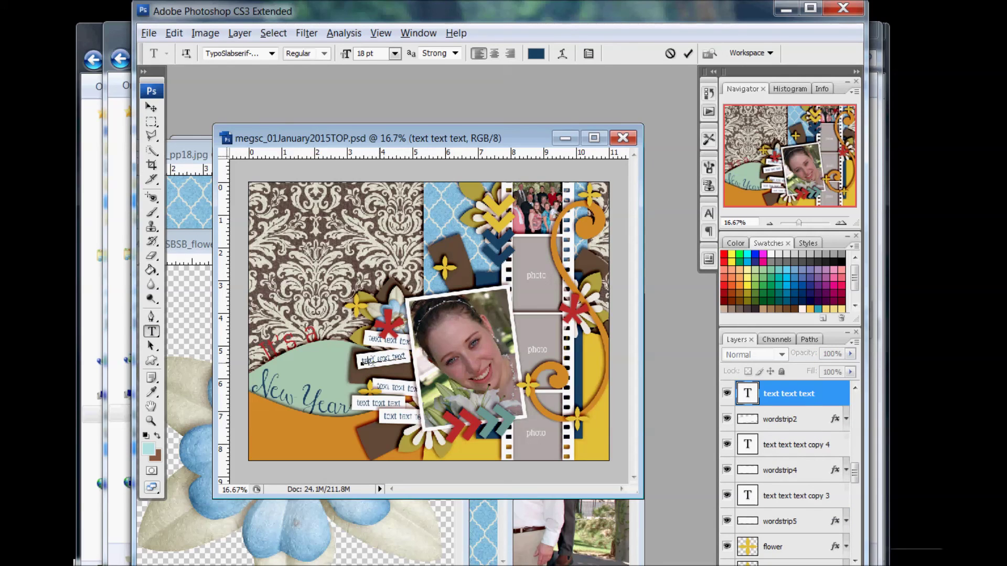
{"action": "key", "text": "ctrl+a"}
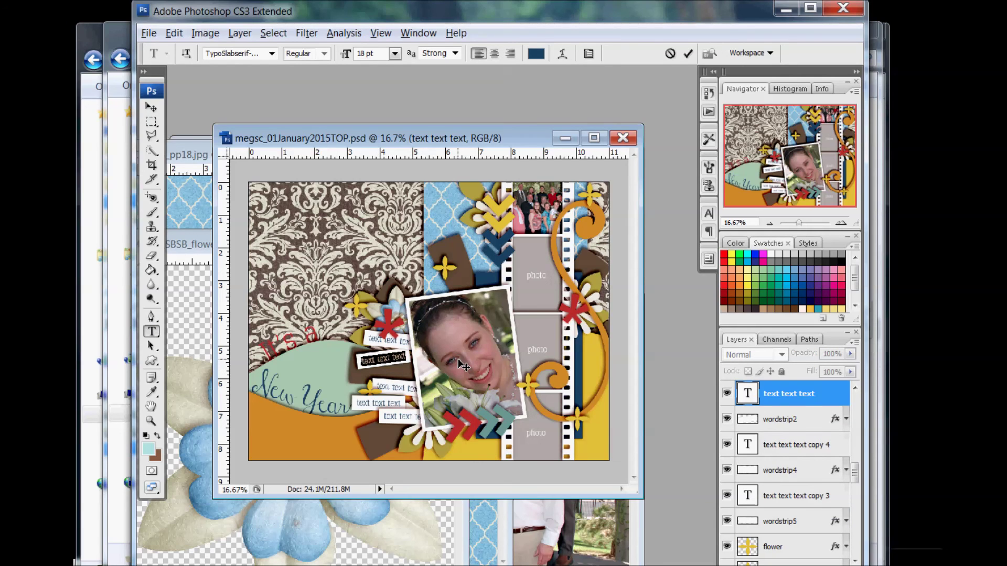
{"action": "type", "text": "ou"}
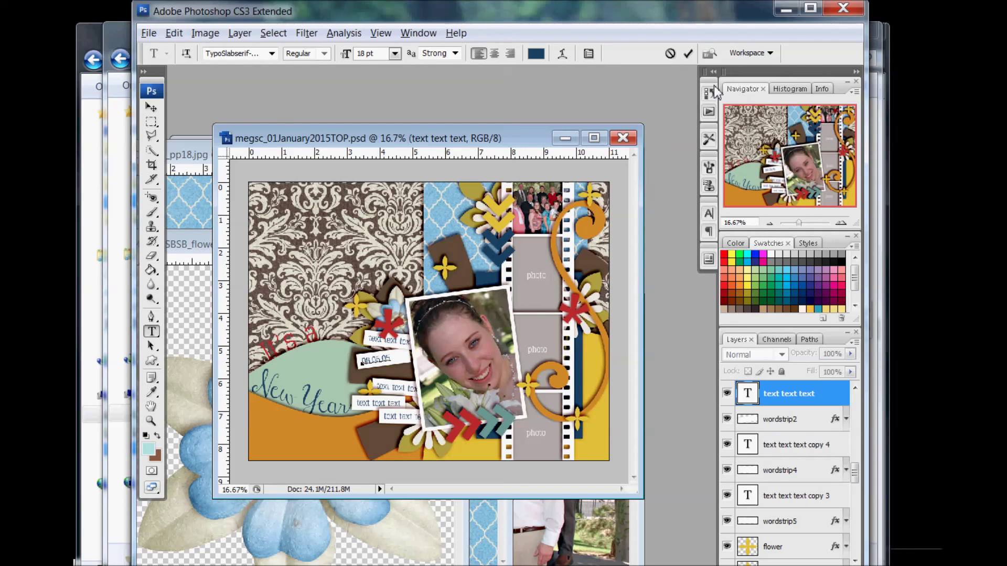
{"action": "left_click", "coordinate": [688, 54]}
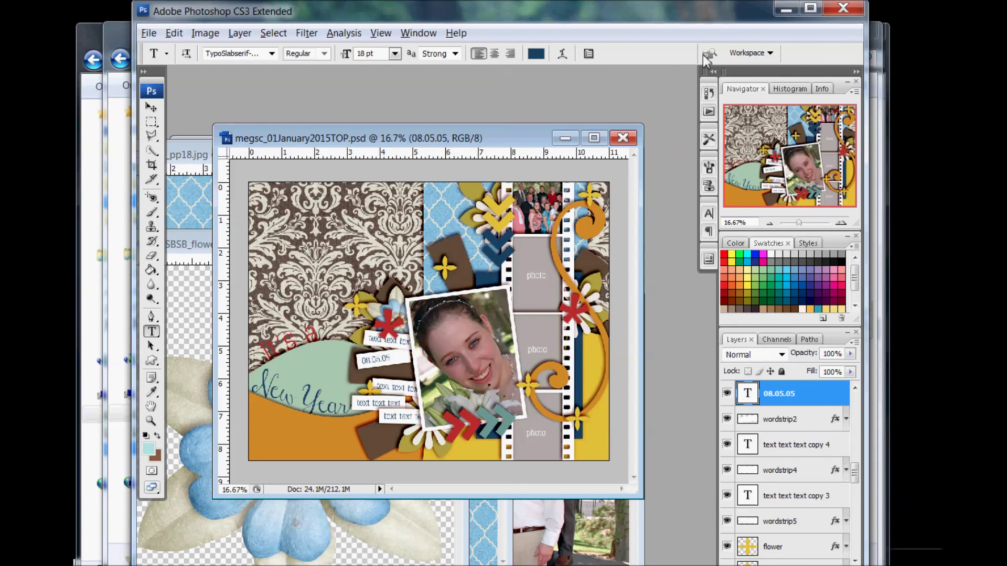